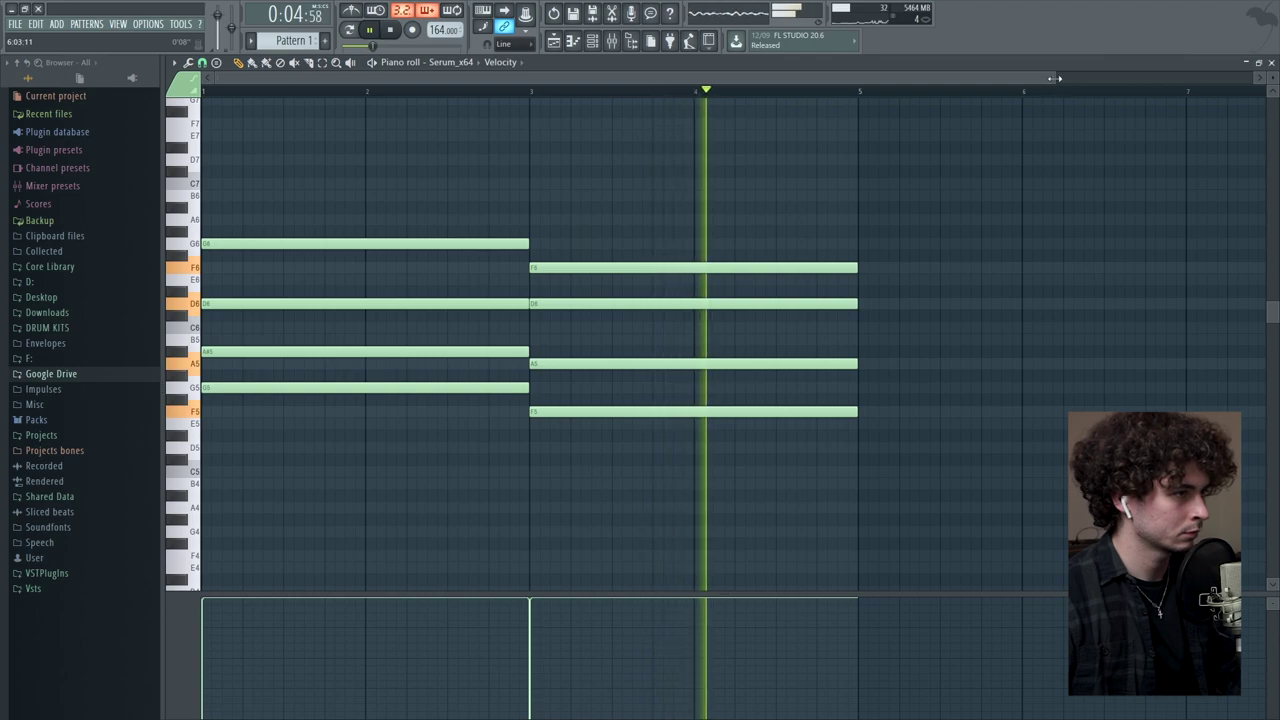
Step: Add a third chord at bar 5 from the notes C5, D#6, G6 and C7, and play it back
{"action": "key", "text": "space"}
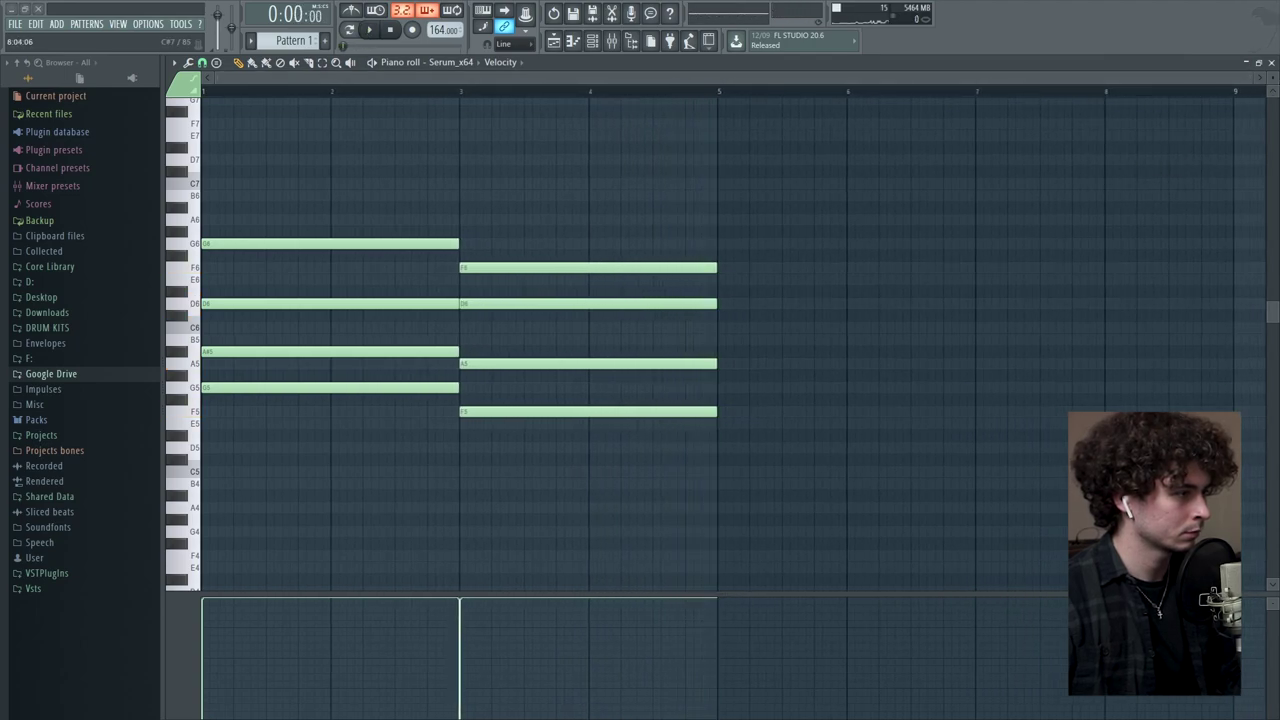
{"action": "left_click", "coordinate": [720, 291]}
{"action": "left_click", "coordinate": [720, 244]}
{"action": "left_click", "coordinate": [719, 183]}
{"action": "left_click_drag", "start_coordinate": [722, 435], "coordinate": [724, 471]}
{"action": "left_click", "coordinate": [718, 91]}
{"action": "key", "text": "space"}
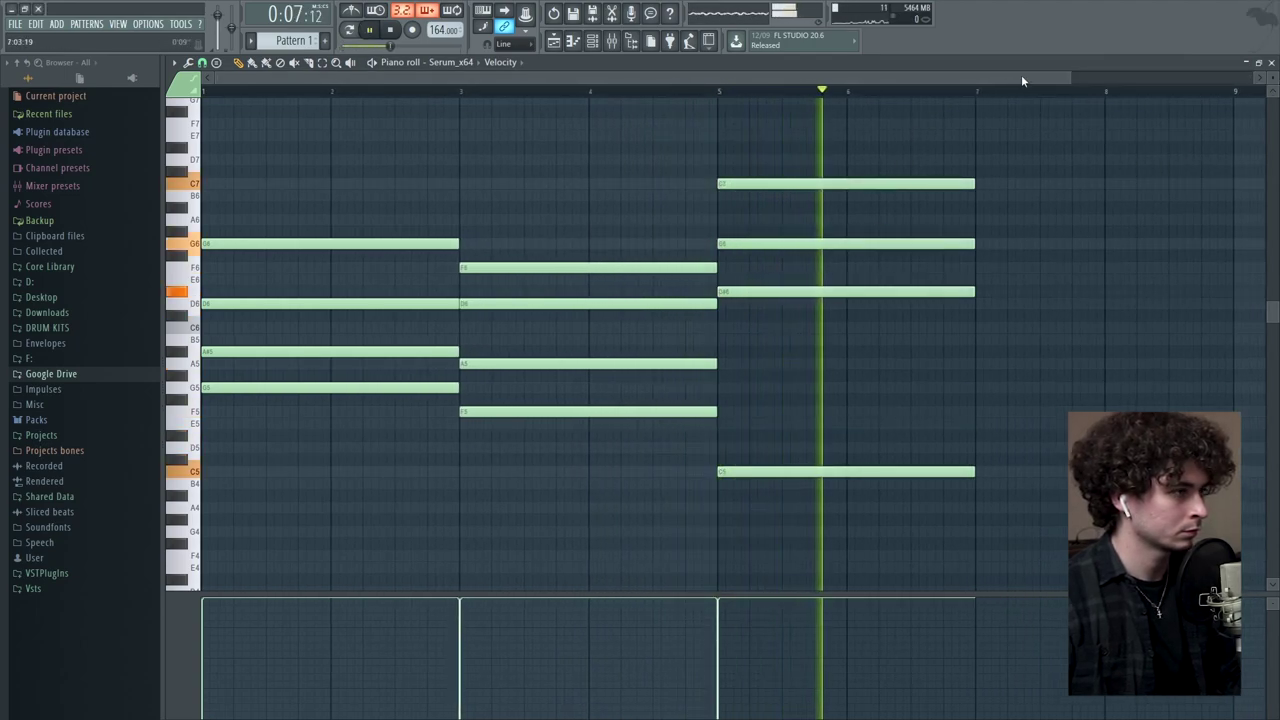
Step: Finish the progression with a fourth chord of D5, F5, A5 and D6 at bar 7, audition it and close the piano roll
{"action": "left_click_drag", "start_coordinate": [1068, 80], "coordinate": [1222, 80]}
{"action": "key", "text": "space"}
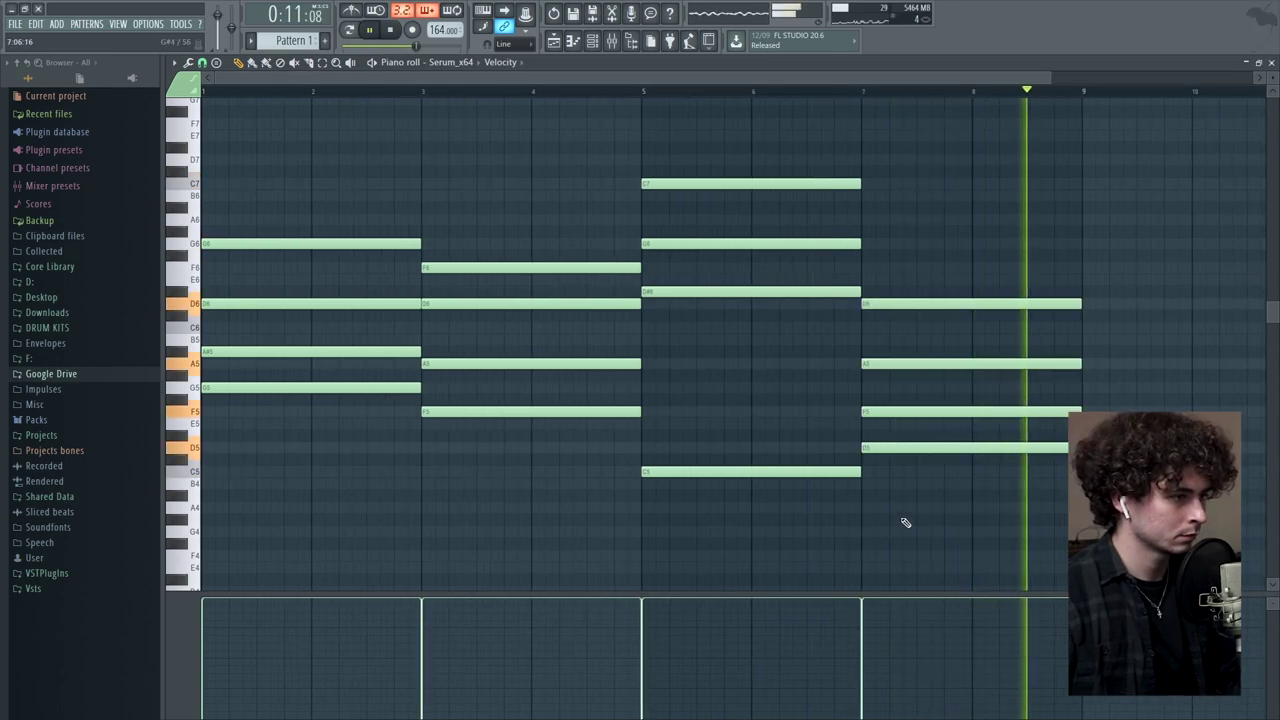
{"action": "key", "text": "space"}
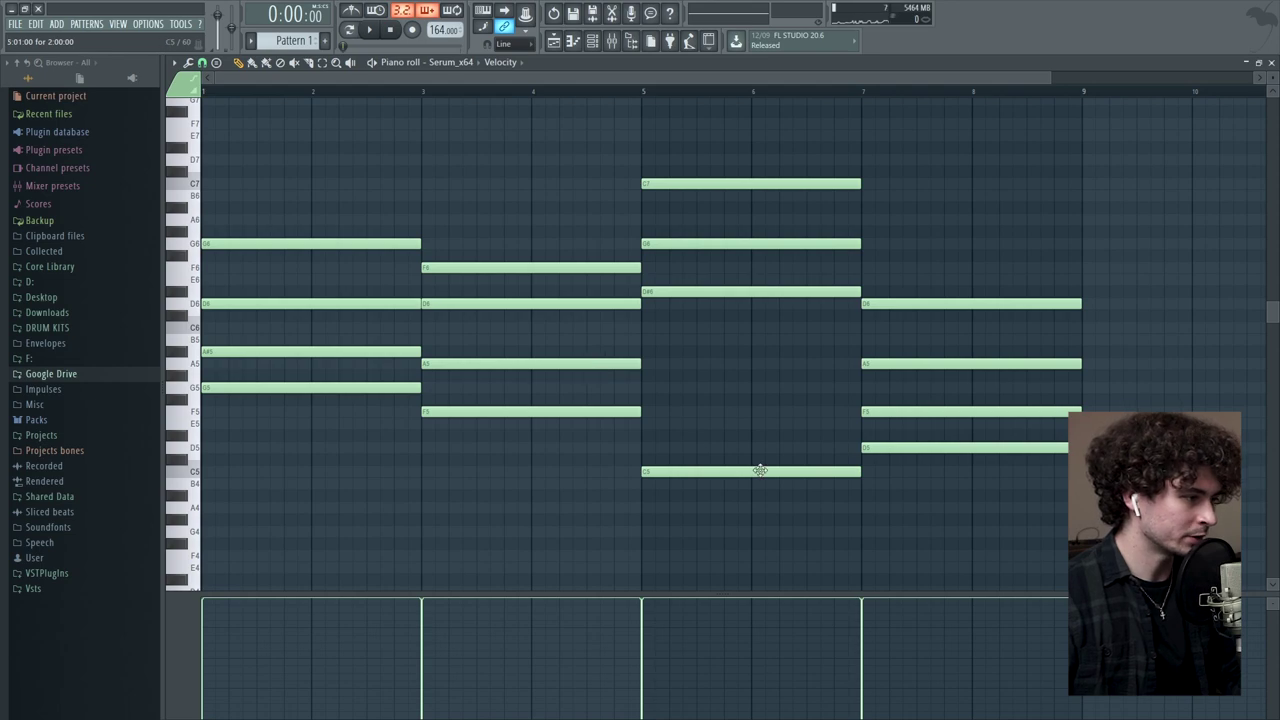
{"action": "left_click", "coordinate": [1271, 63]}
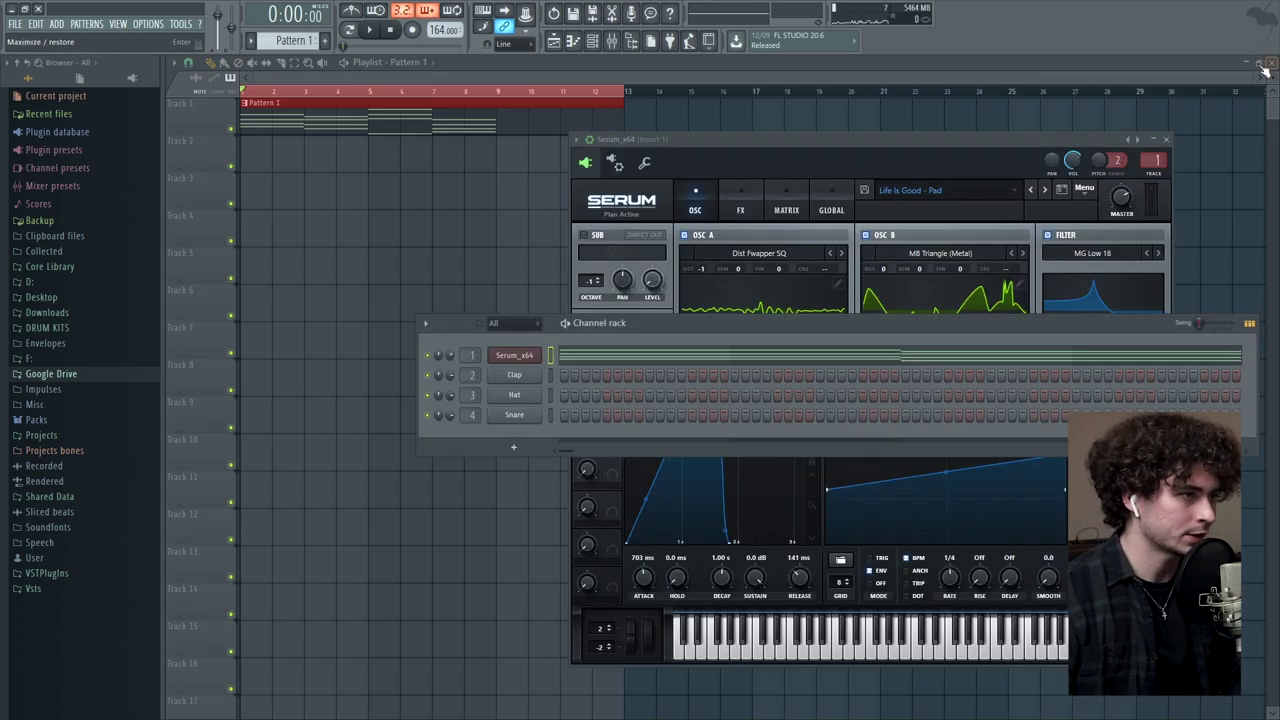
Step: Place Pattern 2 on track 2, extend it to eight bars and select both clips so the time selection covers them
{"action": "left_click", "coordinate": [528, 165]}
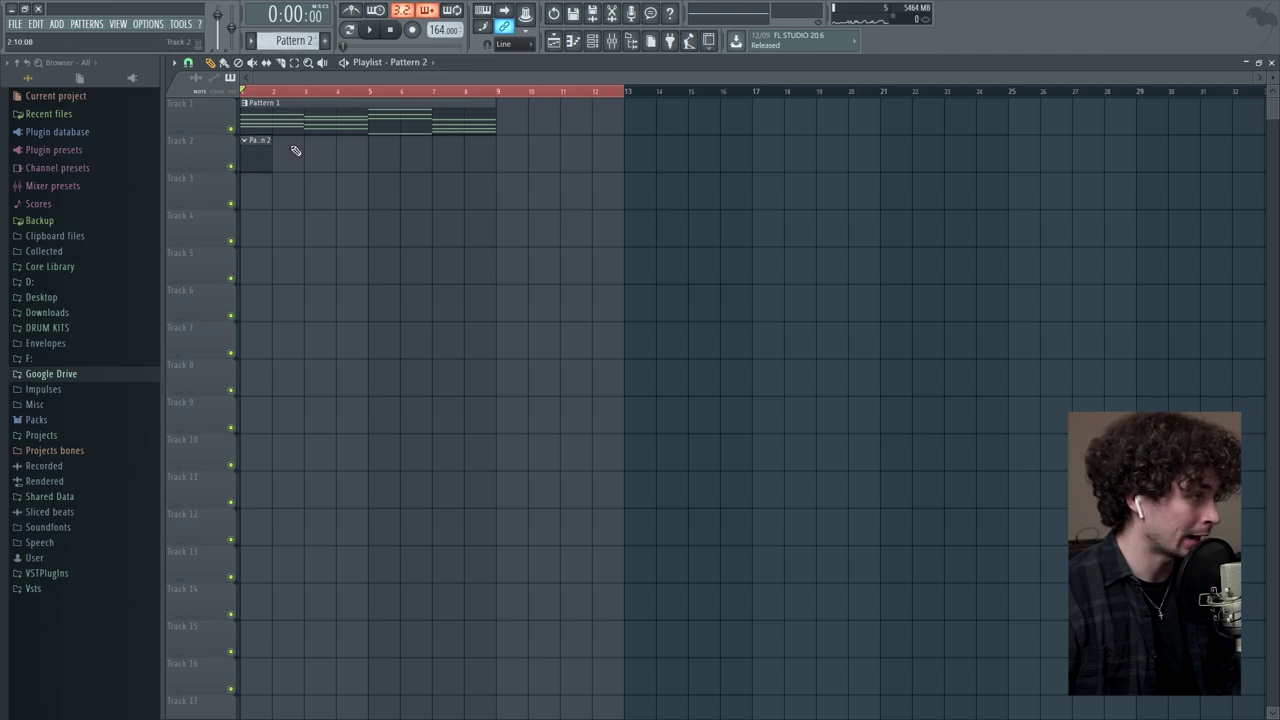
{"action": "left_click_drag", "start_coordinate": [270, 159], "coordinate": [490, 175]}
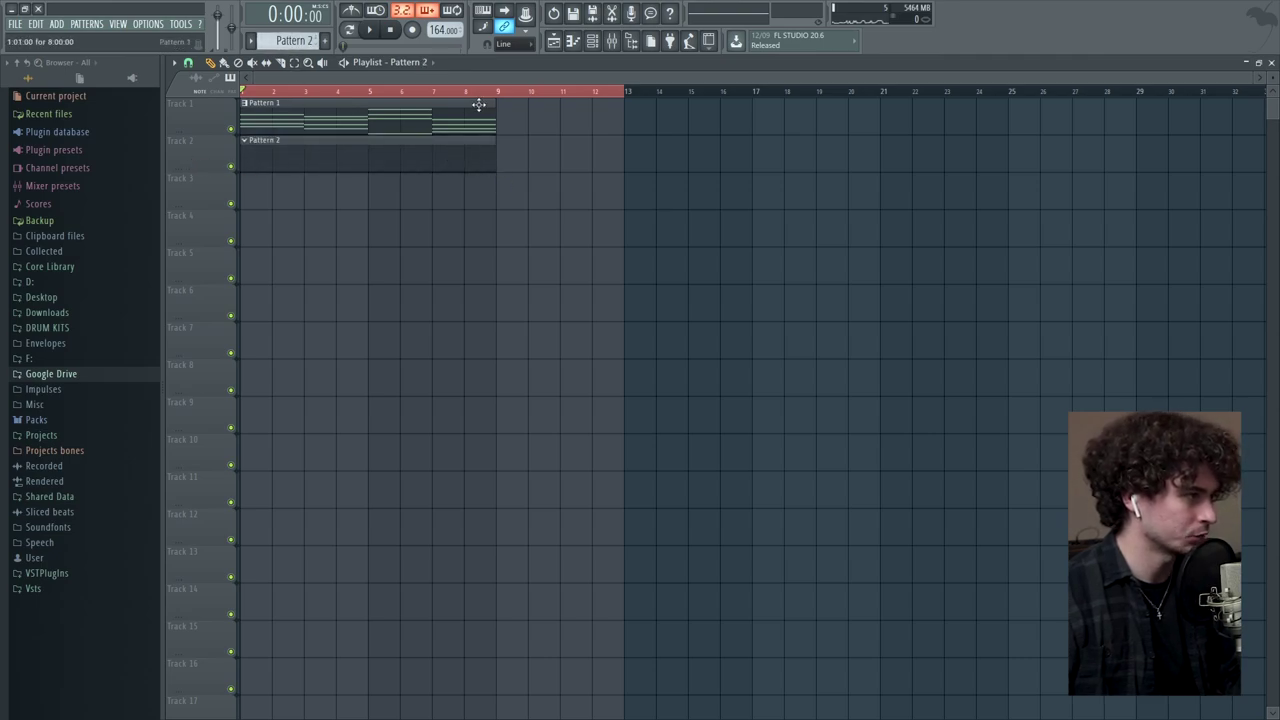
{"action": "key", "text": "ctrl+a"}
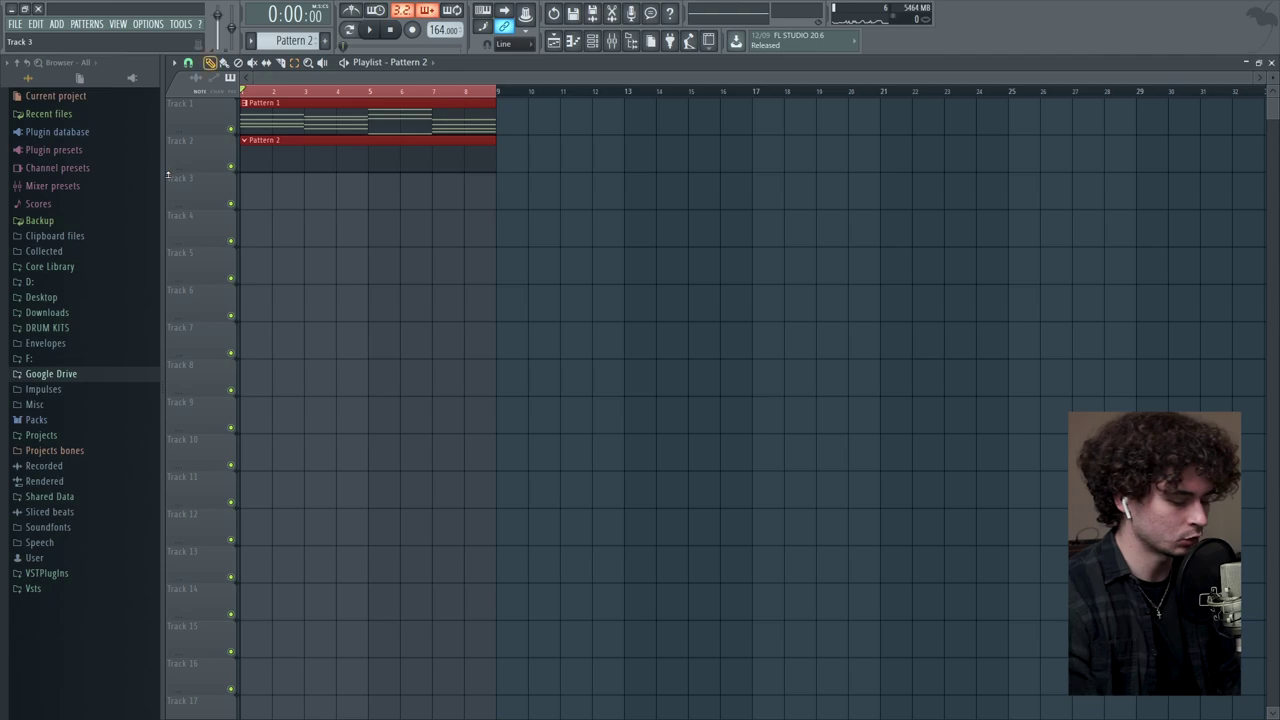
Step: Begin the Pattern 2 melody on Serum_x64 #2 with G6 halfway through bar 1, and D7 and C7 in bar 4
{"action": "left_click", "coordinate": [572, 41]}
{"action": "key", "text": "space"}
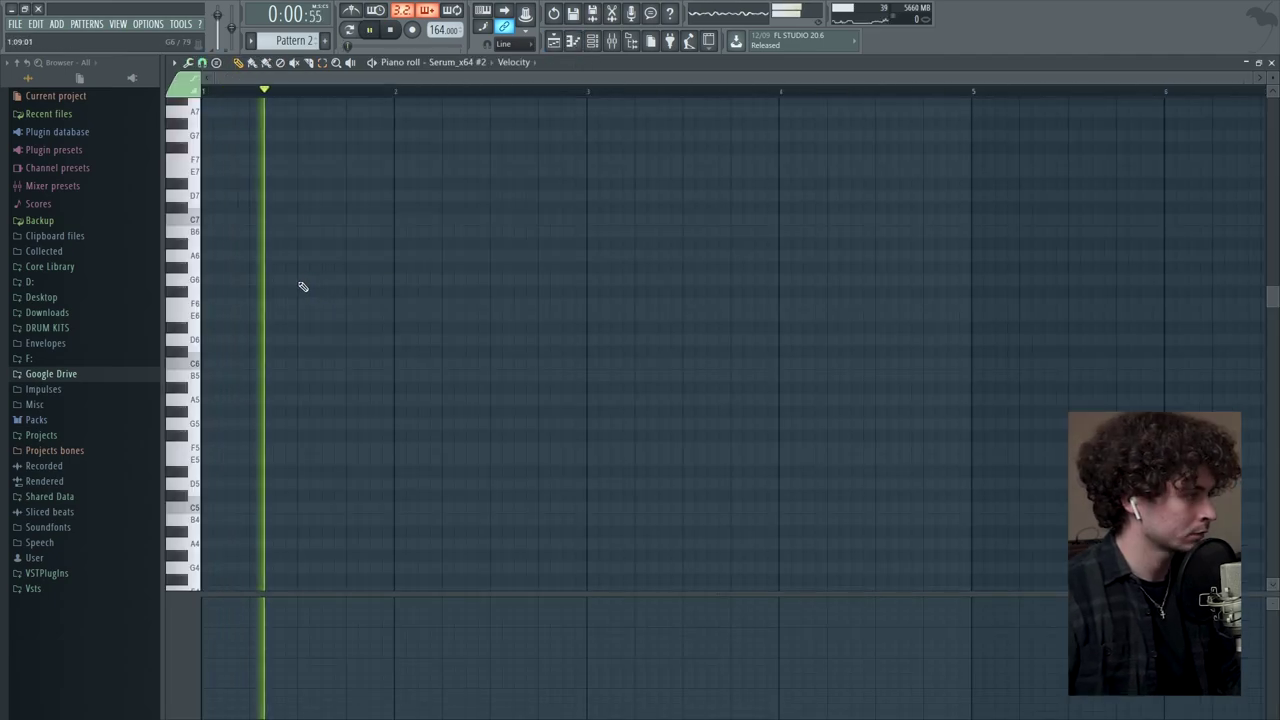
{"action": "left_click", "coordinate": [300, 280]}
{"action": "key", "text": "space"}
{"action": "scroll", "coordinate": [606, 300], "scroll_direction": "up", "scroll_amount": 2}
{"action": "scroll", "coordinate": [594, 268], "scroll_direction": "down", "scroll_amount": 3}
{"action": "left_click", "coordinate": [547, 268]}
{"action": "left_click", "coordinate": [604, 292]}
Step: Continue the melody with a G6 halfway through bar 5, lengthened to one bar, and a D6 at bar 7
{"action": "key", "text": "space"}
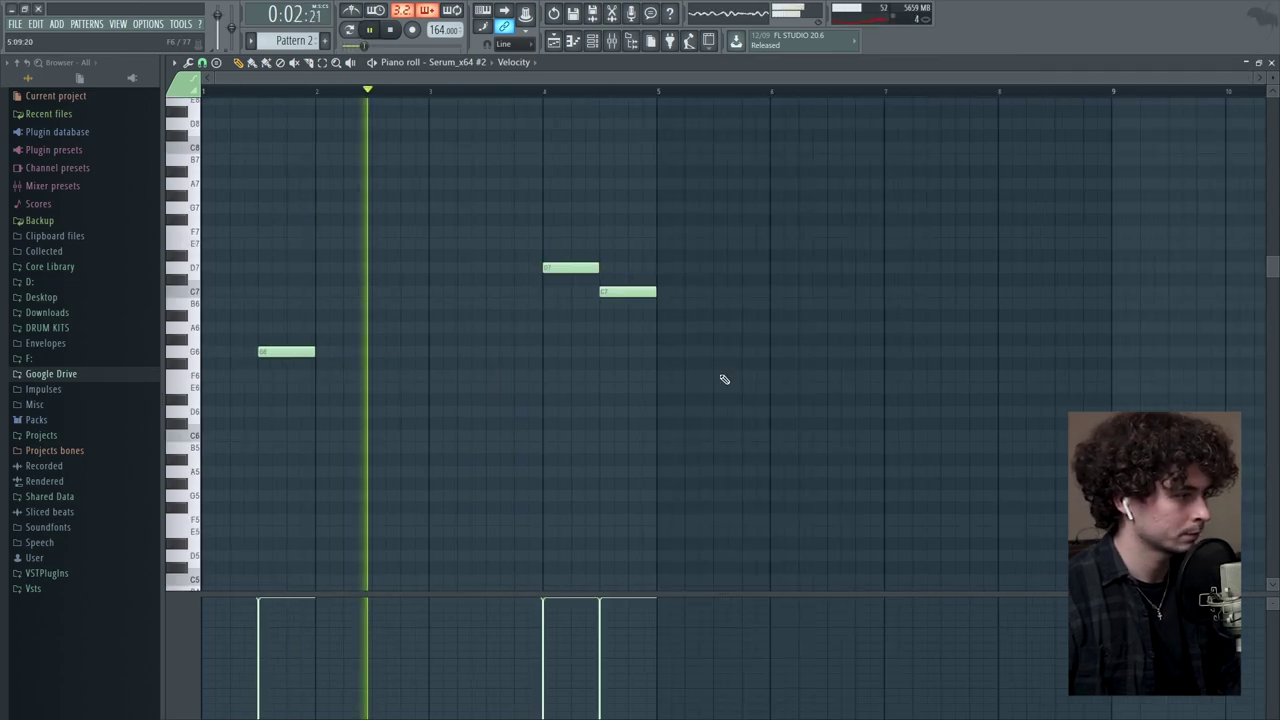
{"action": "left_click", "coordinate": [718, 352]}
{"action": "left_click_drag", "start_coordinate": [767, 352], "coordinate": [825, 352]}
{"action": "left_click", "coordinate": [889, 412]}
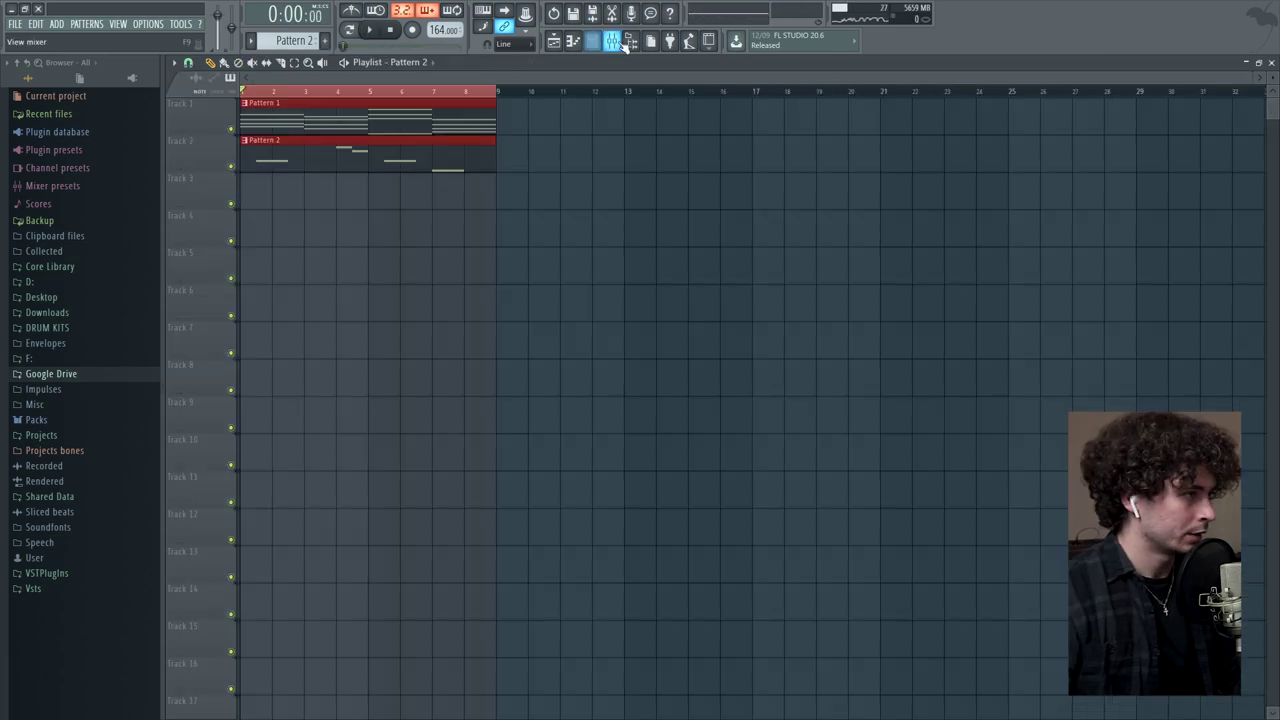
Step: Bounce the two patterns to audio clips using Edison in the mixer and play them together in the playlist
{"action": "left_click", "coordinate": [620, 44]}
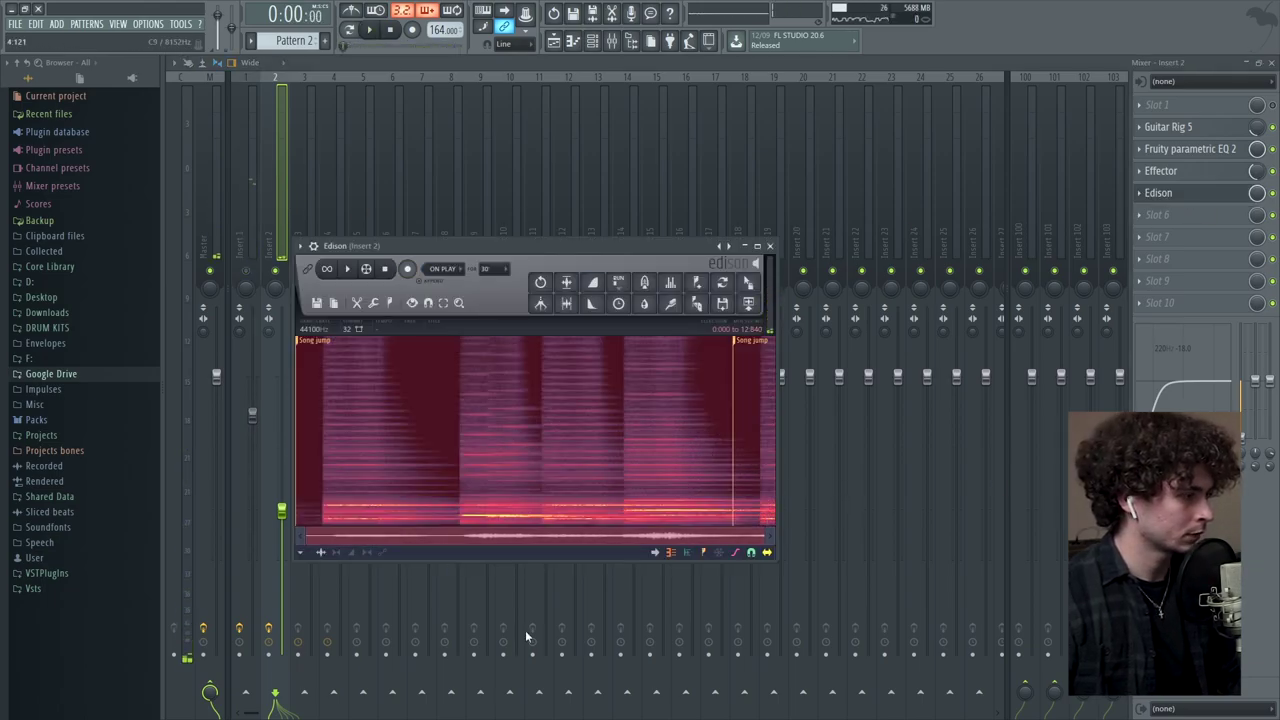
{"action": "key", "text": "space"}
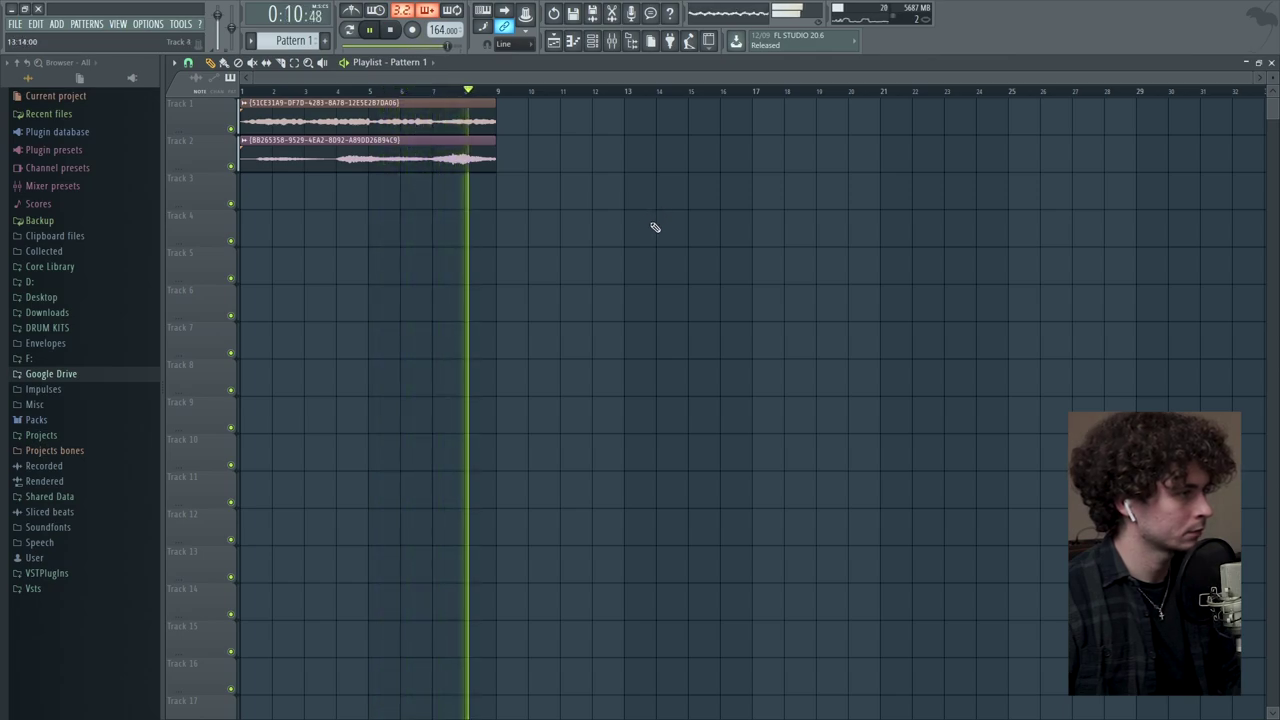
{"action": "key", "text": "space"}
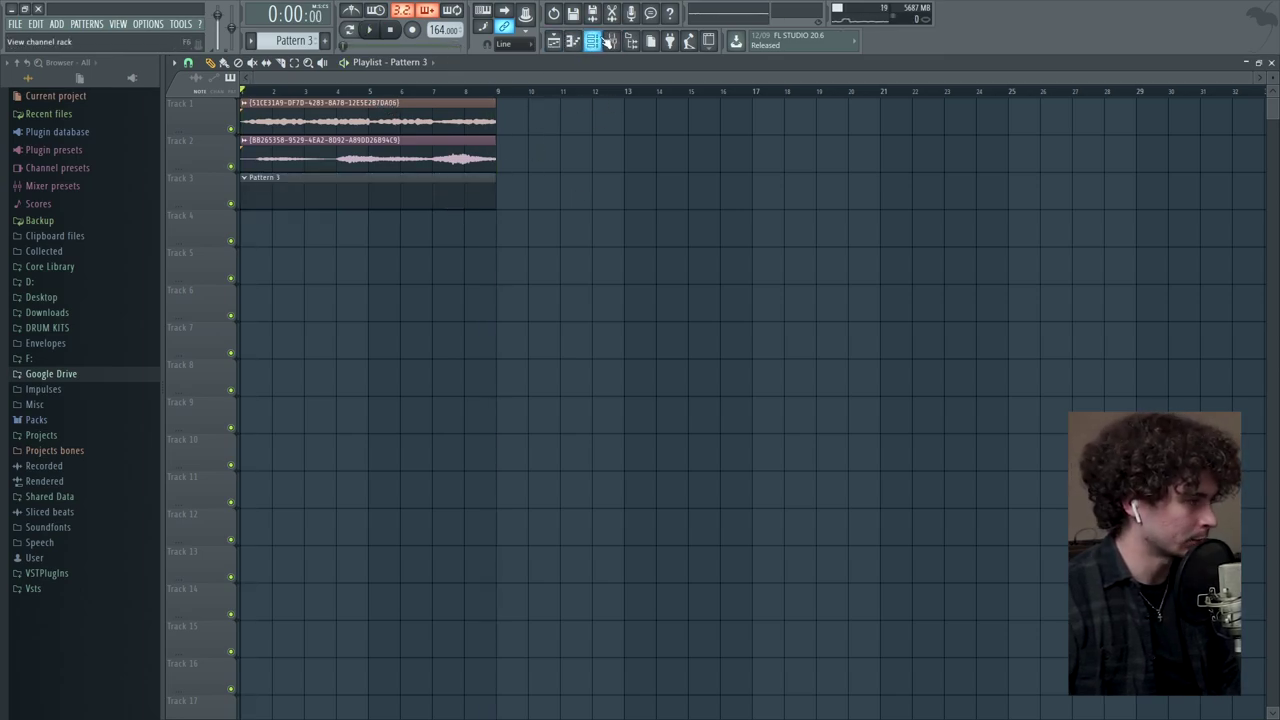
Step: Bounce the Pattern 3 part to an audio clip on track 3 and play all three layers together
{"action": "left_click", "coordinate": [606, 40]}
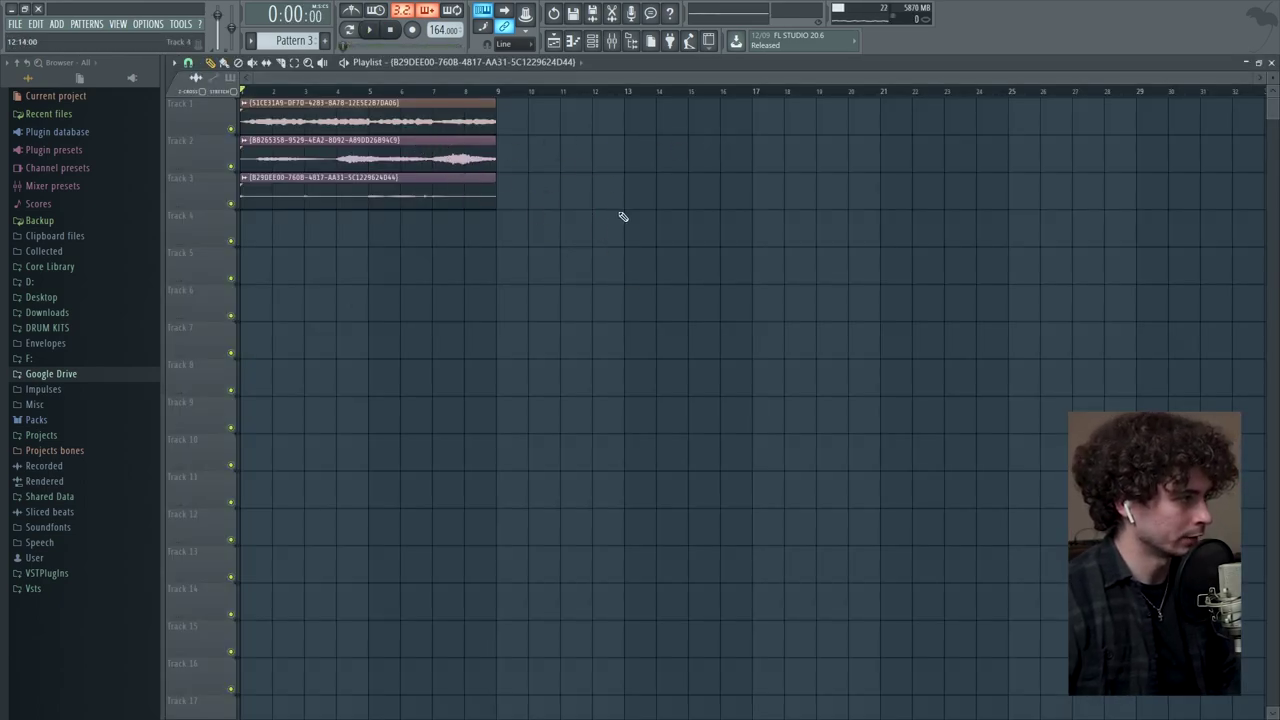
{"action": "key", "text": "space"}
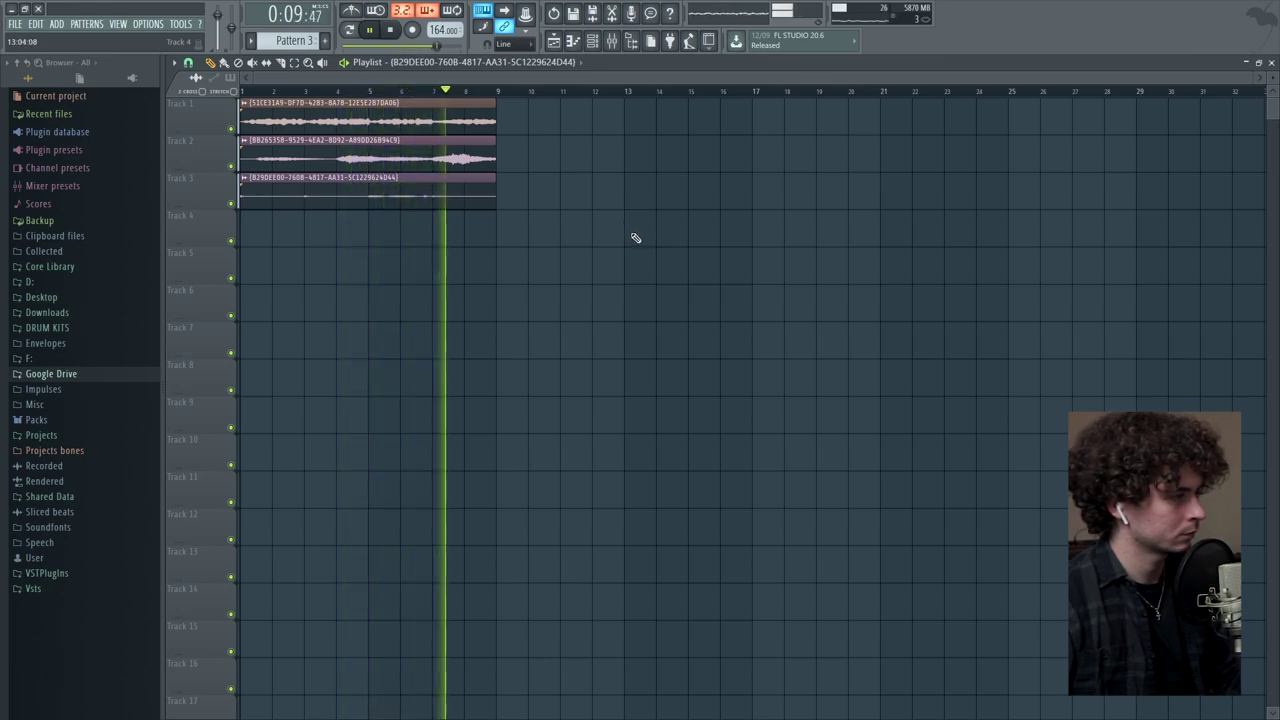
{"action": "key", "text": "space"}
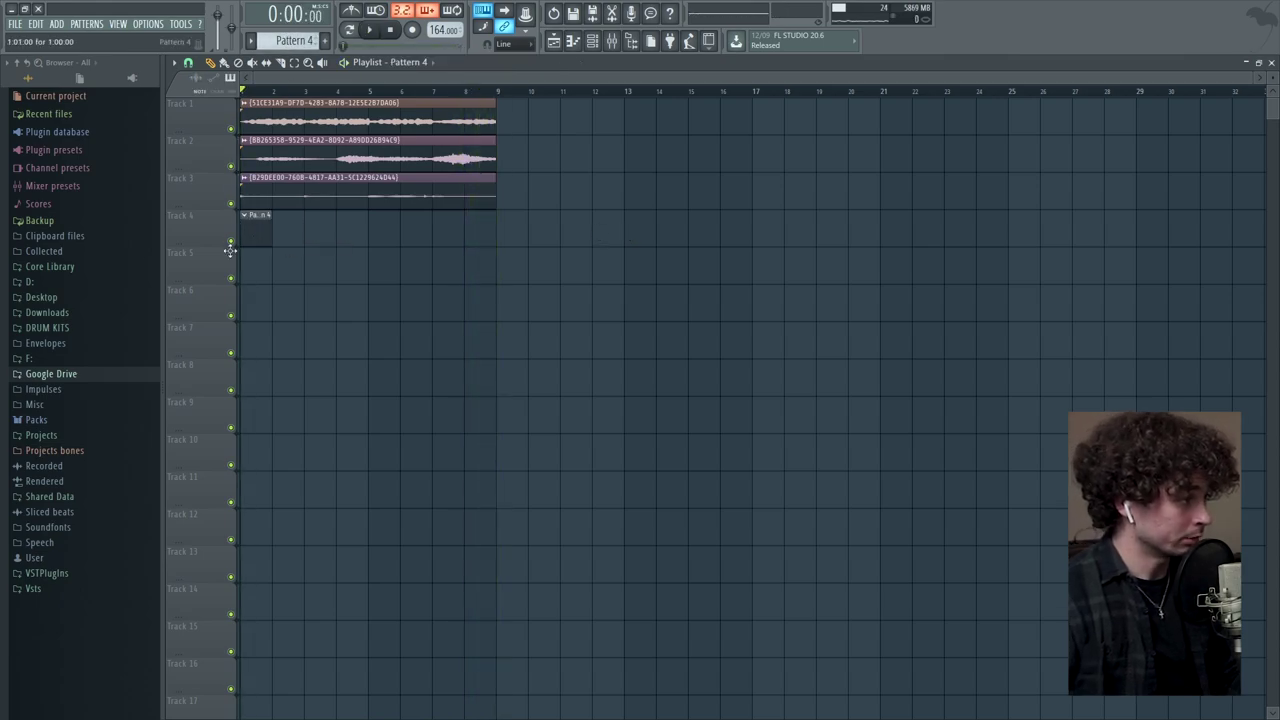
Step: Extend the Pattern 4 clip on track 4 to eight bars and open it in the piano roll
{"action": "left_click_drag", "start_coordinate": [271, 238], "coordinate": [447, 274]}
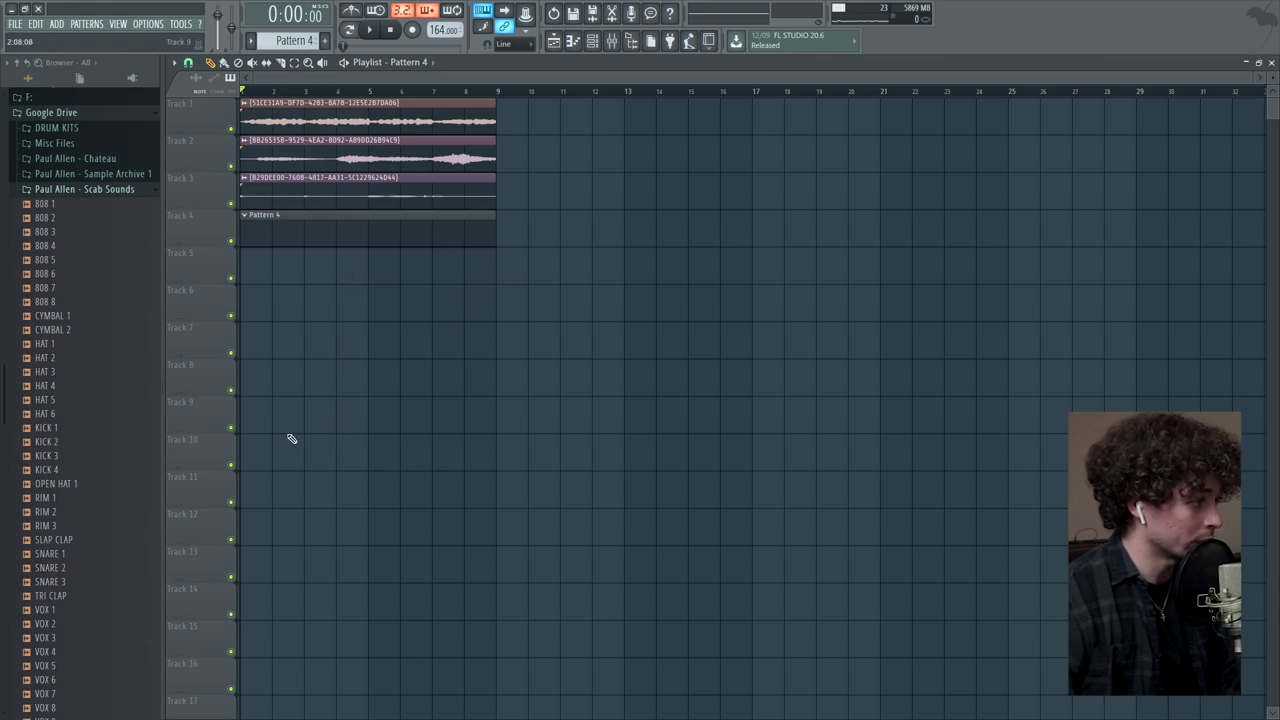
{"action": "scroll", "coordinate": [360, 317], "scroll_direction": "down", "scroll_amount": 2}
{"action": "double_click", "coordinate": [317, 206]}
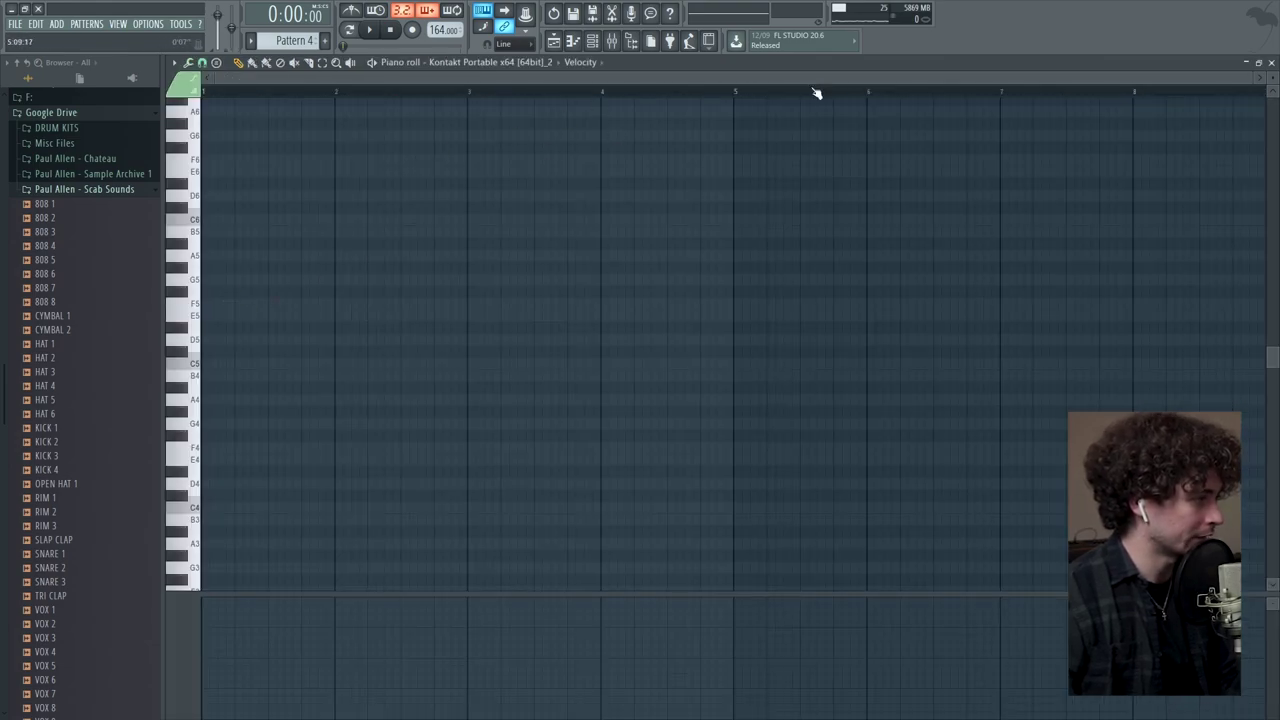
Step: Add the HAT 4 sample to Pattern 4 with hits on every second step across eight bars, and raise its fade-out
{"action": "left_click_drag", "start_coordinate": [45, 385], "coordinate": [60, 400]}
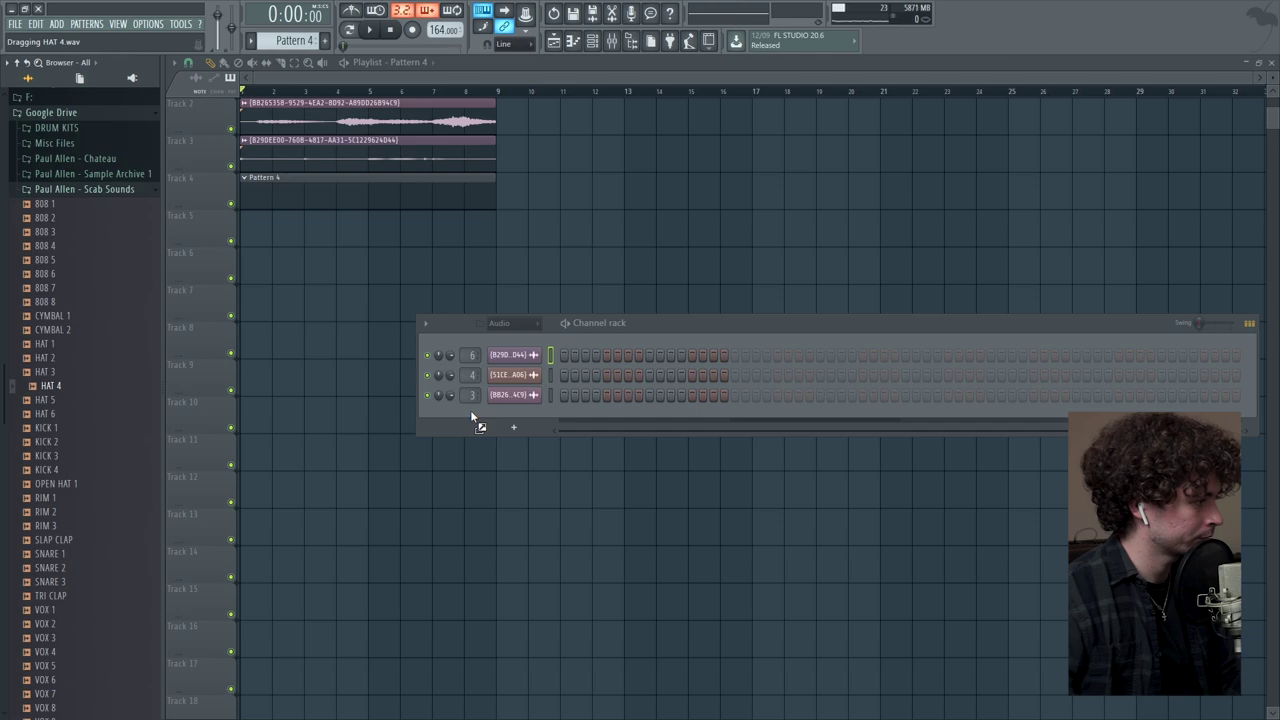
{"action": "left_click_drag", "start_coordinate": [471, 416], "coordinate": [471, 415]}
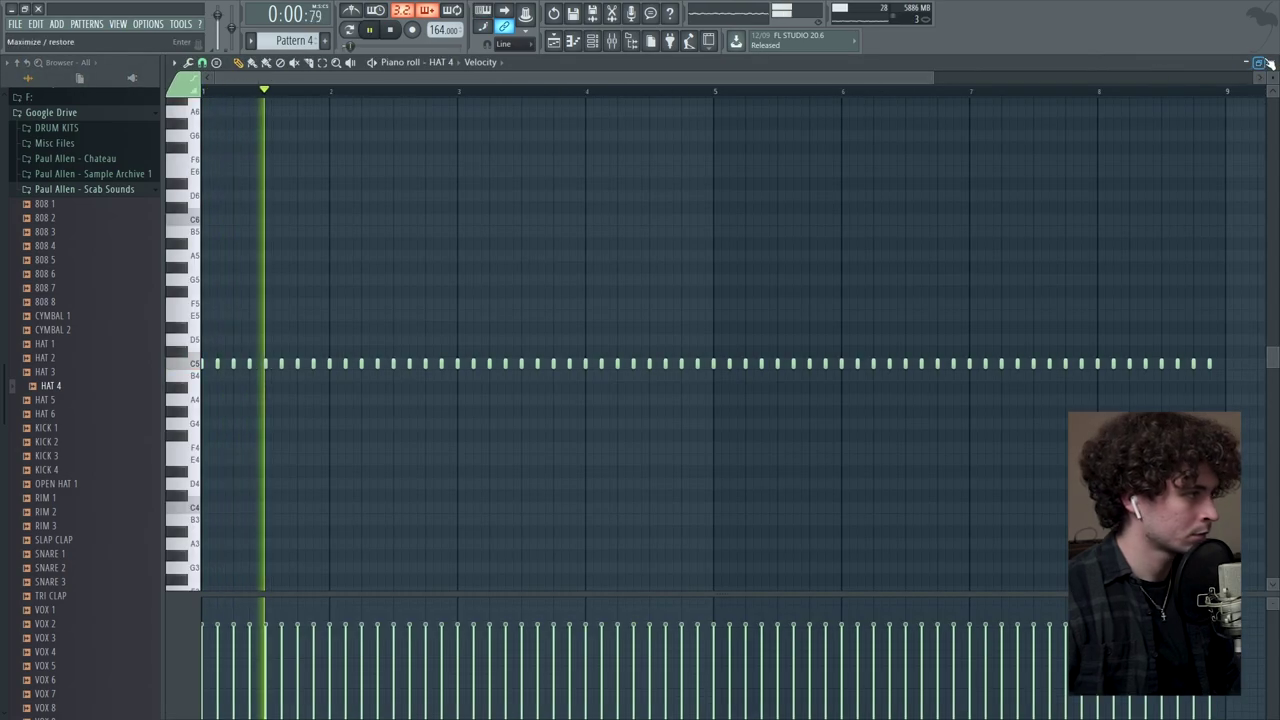
{"action": "left_click", "coordinate": [1271, 62]}
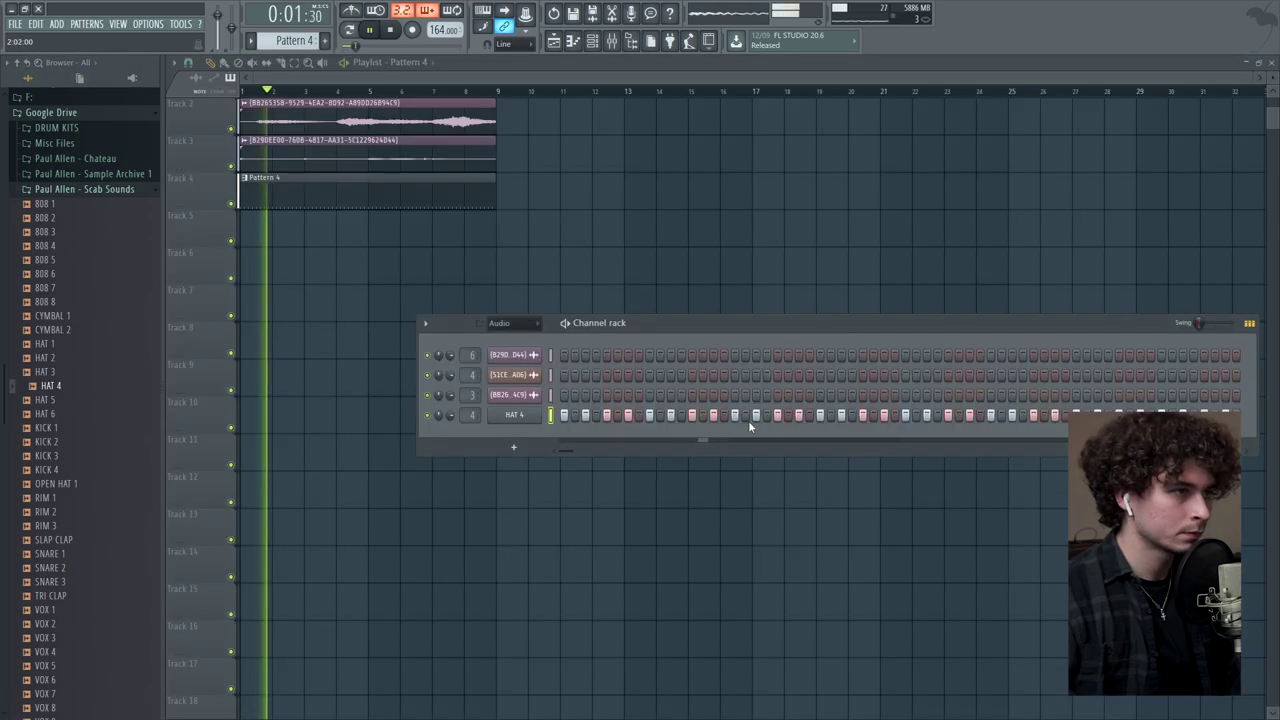
{"action": "left_click", "coordinate": [514, 414]}
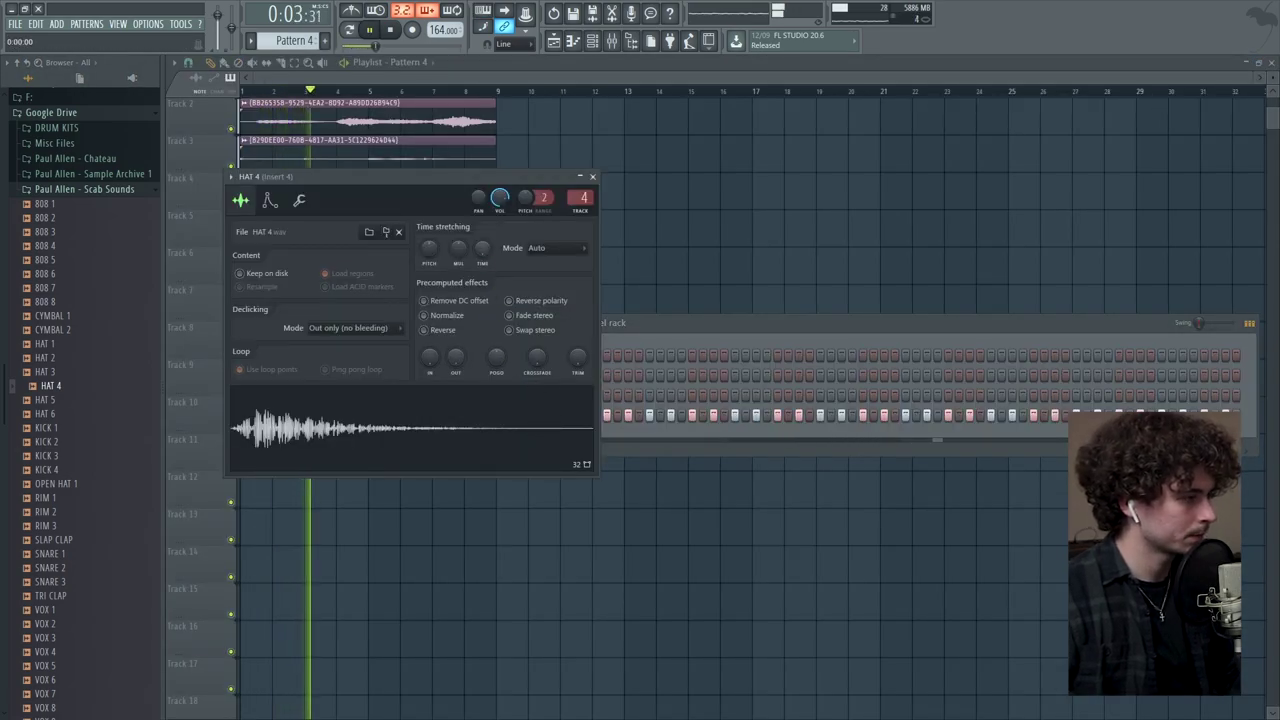
{"action": "left_click_drag", "start_coordinate": [455, 357], "coordinate": [455, 340]}
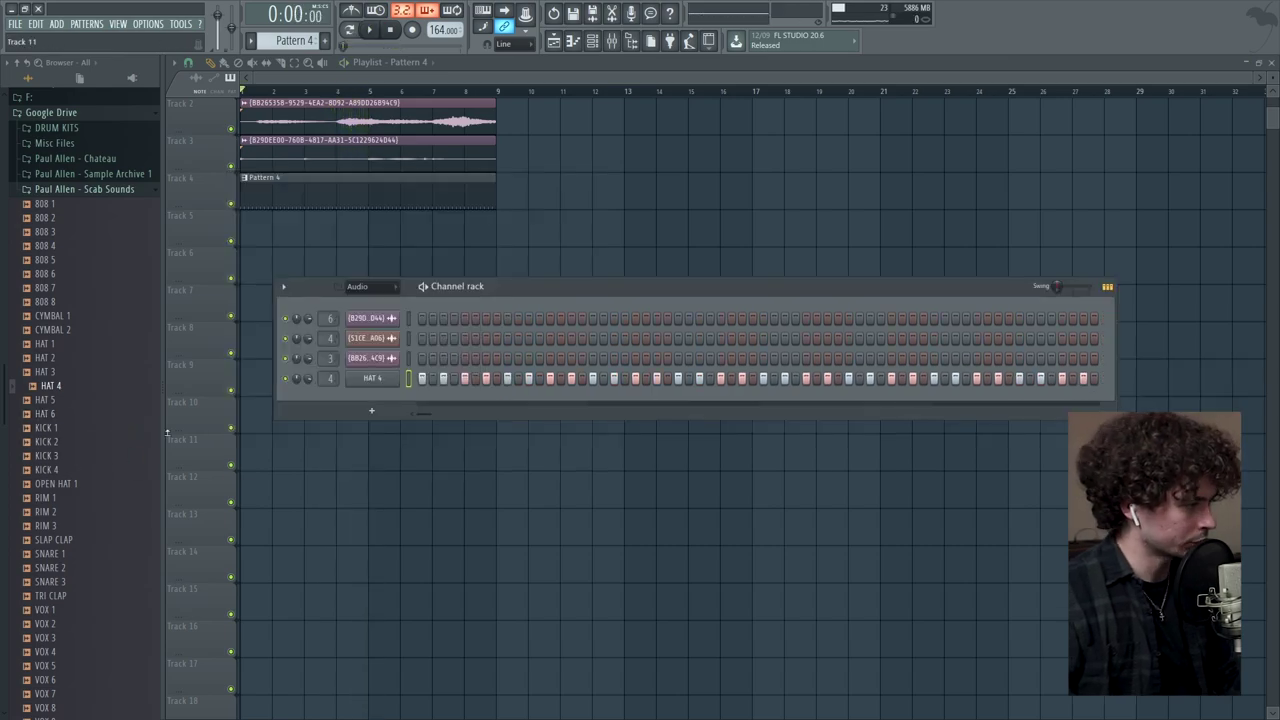
Step: Add SNARE 3, SLAP CLAP and KICK 2 to the Pattern 4 drums, with the clap hits matching the snare
{"action": "scroll", "coordinate": [100, 460], "scroll_direction": "down", "scroll_amount": 3}
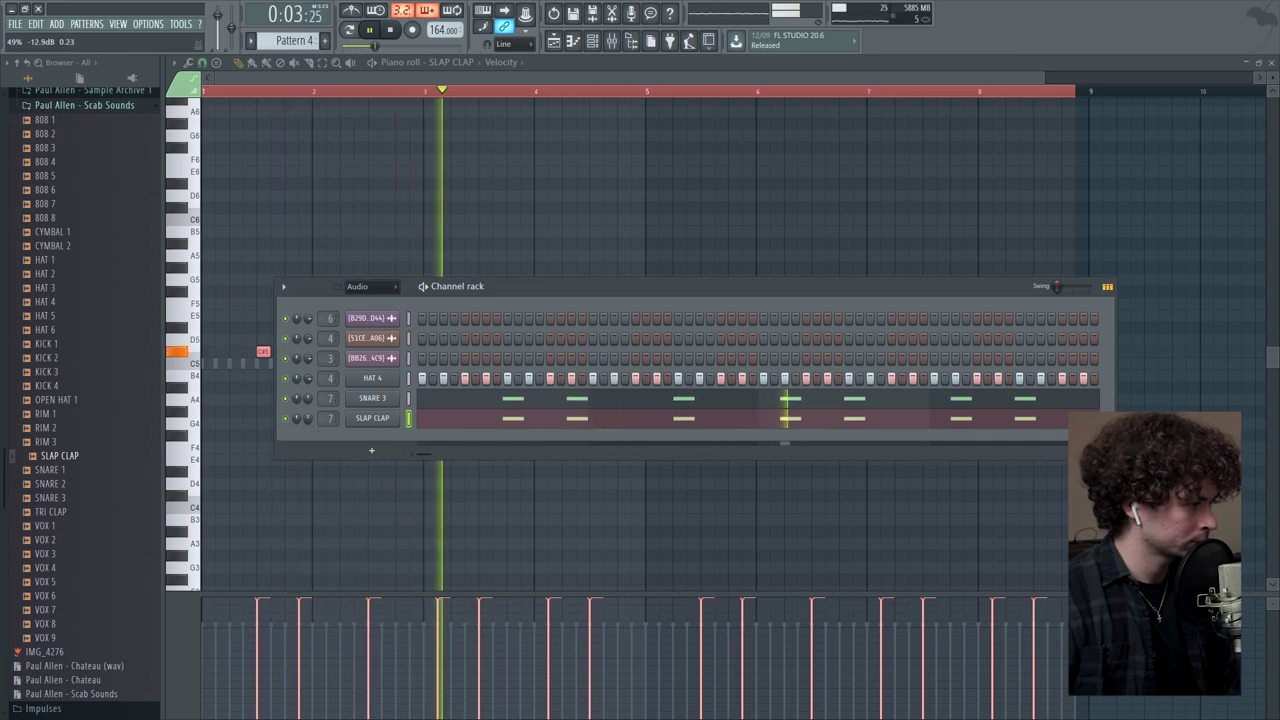
{"action": "left_click", "coordinate": [372, 418]}
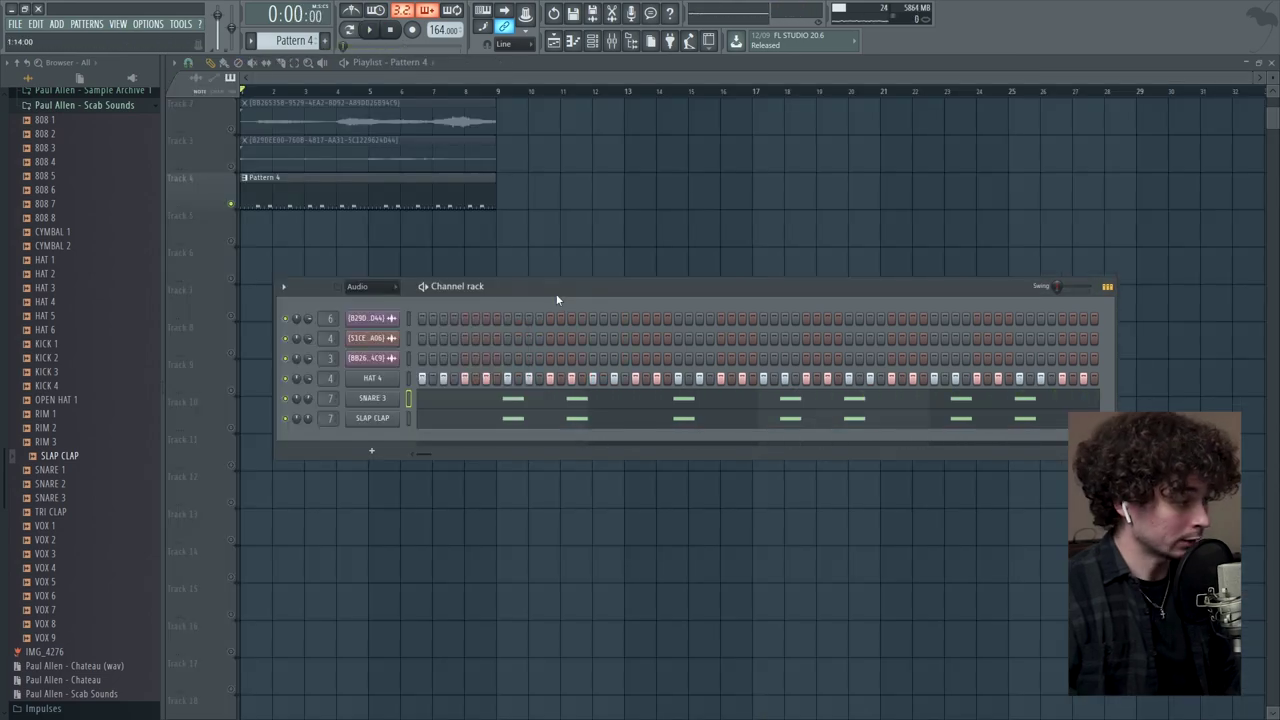
{"action": "left_click_drag", "start_coordinate": [557, 296], "coordinate": [718, 280]}
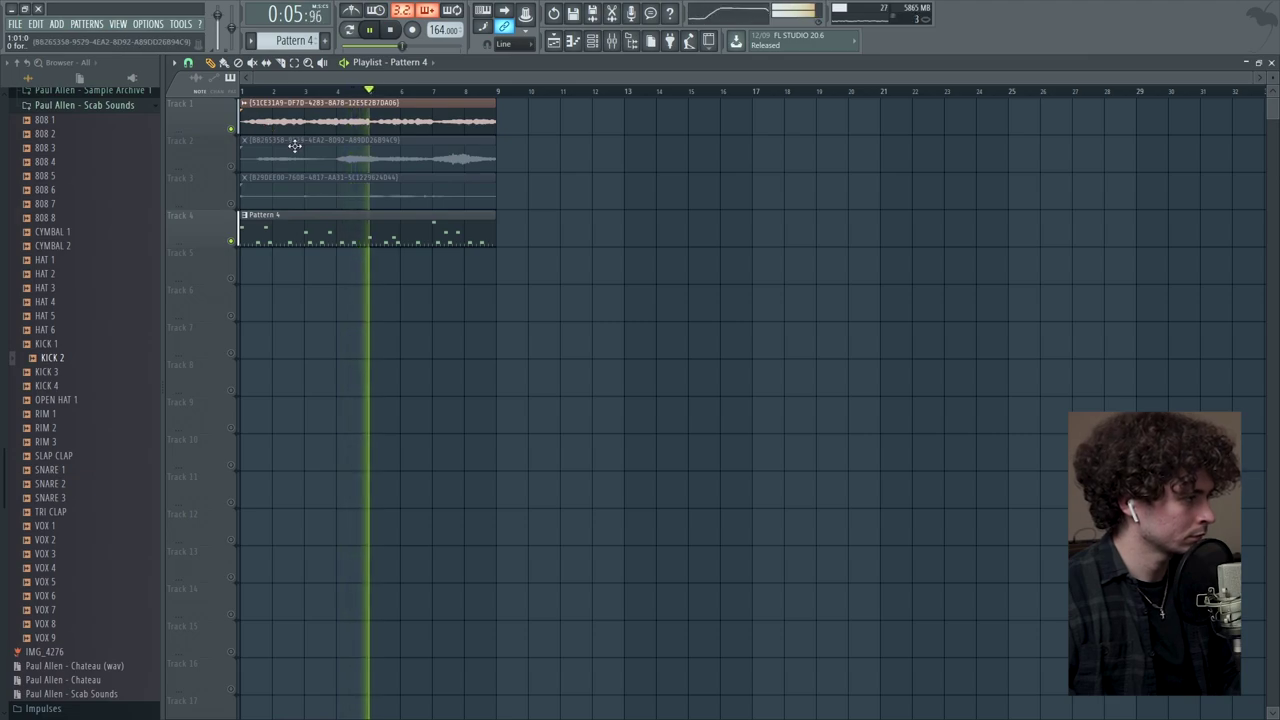
Step: Lower the volume of mixer Insert 7, which carries the snare and clap
{"action": "left_click", "coordinate": [612, 41]}
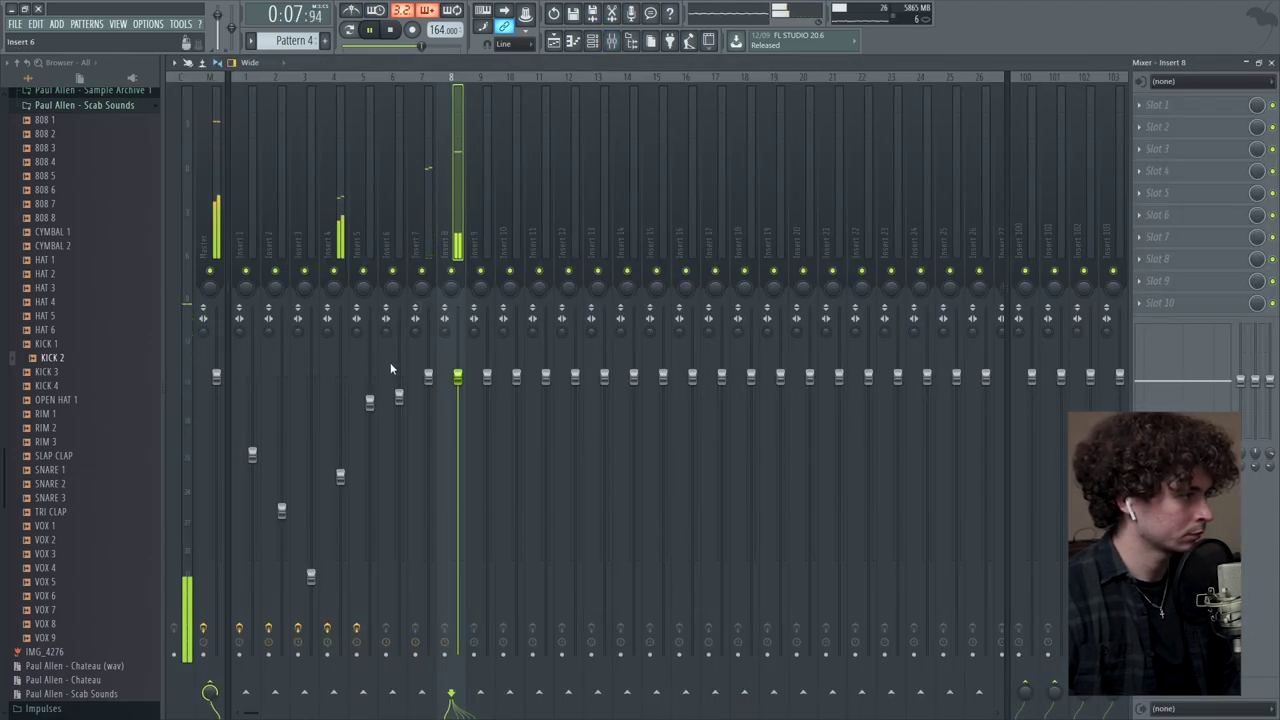
{"action": "left_click_drag", "start_coordinate": [429, 376], "coordinate": [458, 397]}
{"action": "left_click_drag", "start_coordinate": [429, 411], "coordinate": [429, 417]}
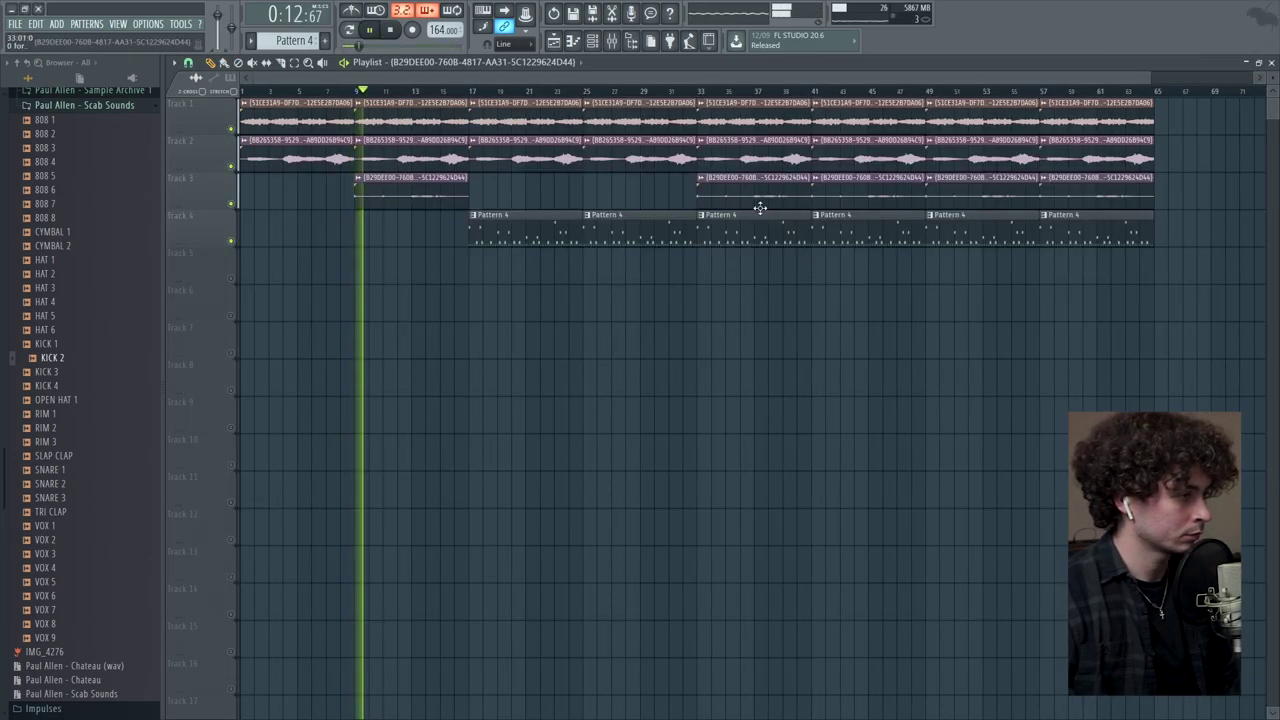
Step: Vary the arrangement by moving the track 3 clip from bar 33 to 25, and deleting its clips at 41 and 57 and Pattern 4 at 49
{"action": "left_click_drag", "start_coordinate": [760, 207], "coordinate": [580, 191]}
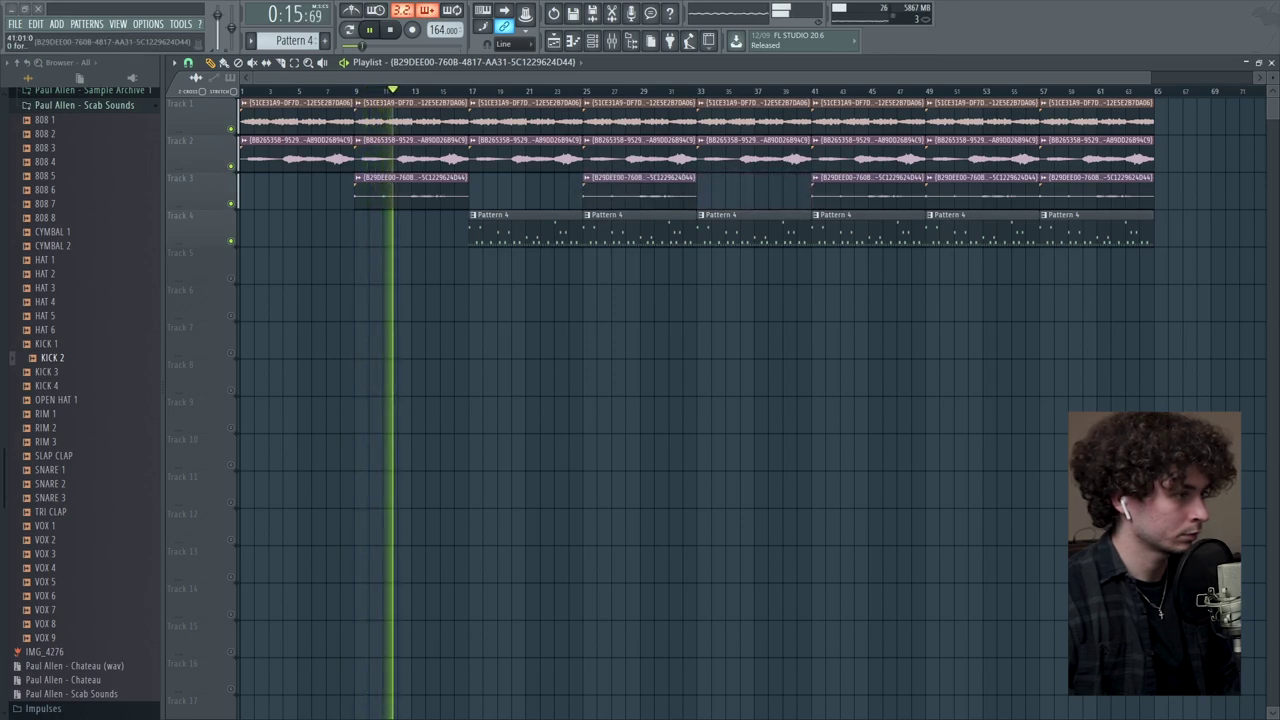
{"action": "right_click", "coordinate": [895, 200]}
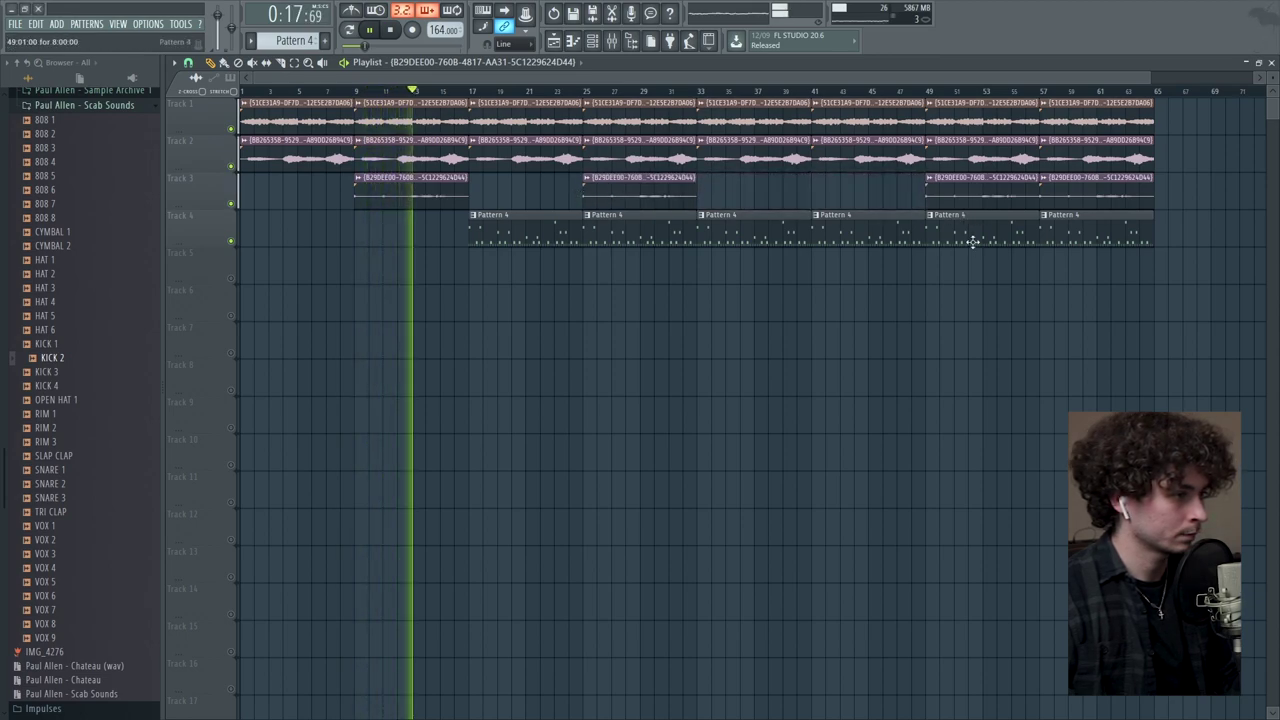
{"action": "right_click", "coordinate": [972, 242]}
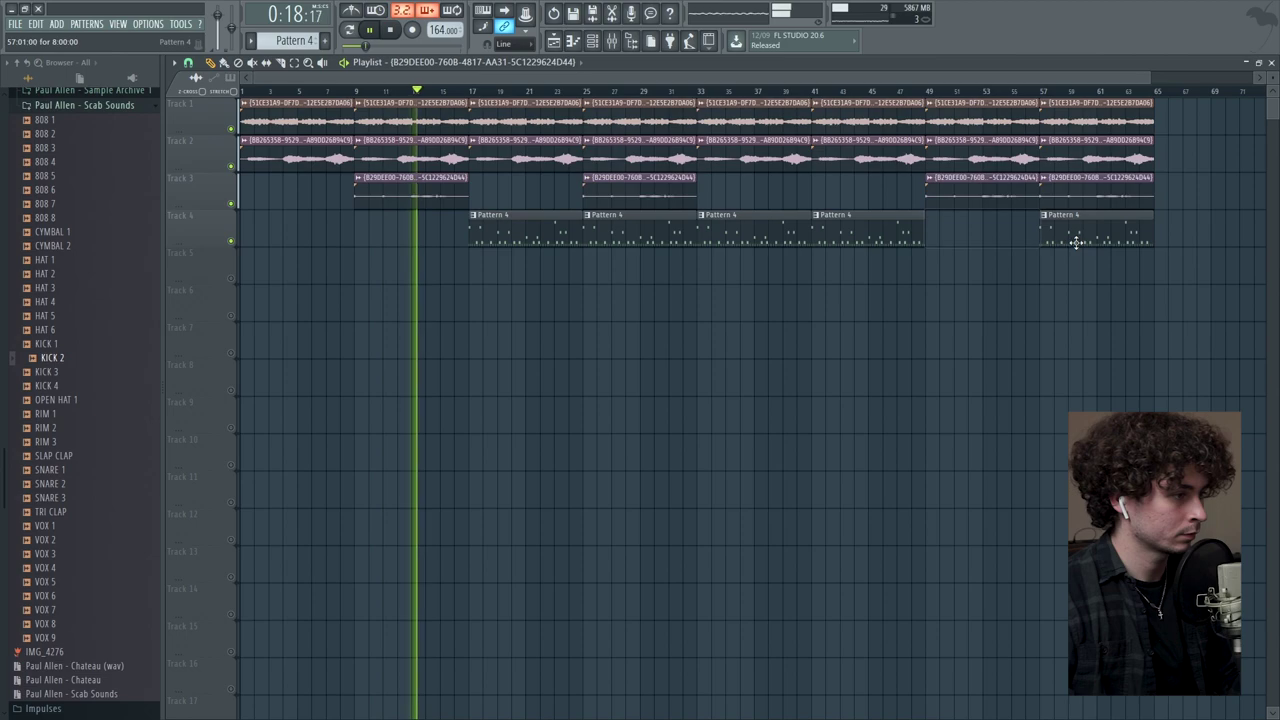
{"action": "right_click", "coordinate": [1085, 191]}
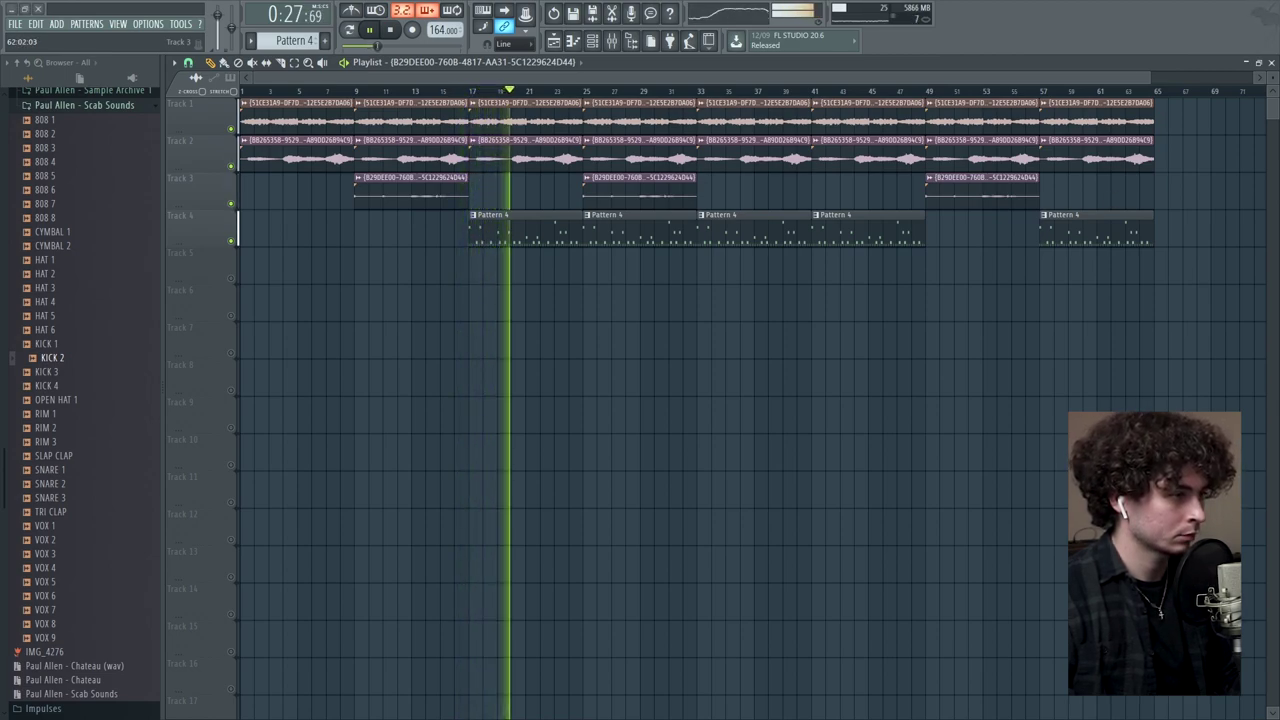
{"action": "key", "text": "space"}
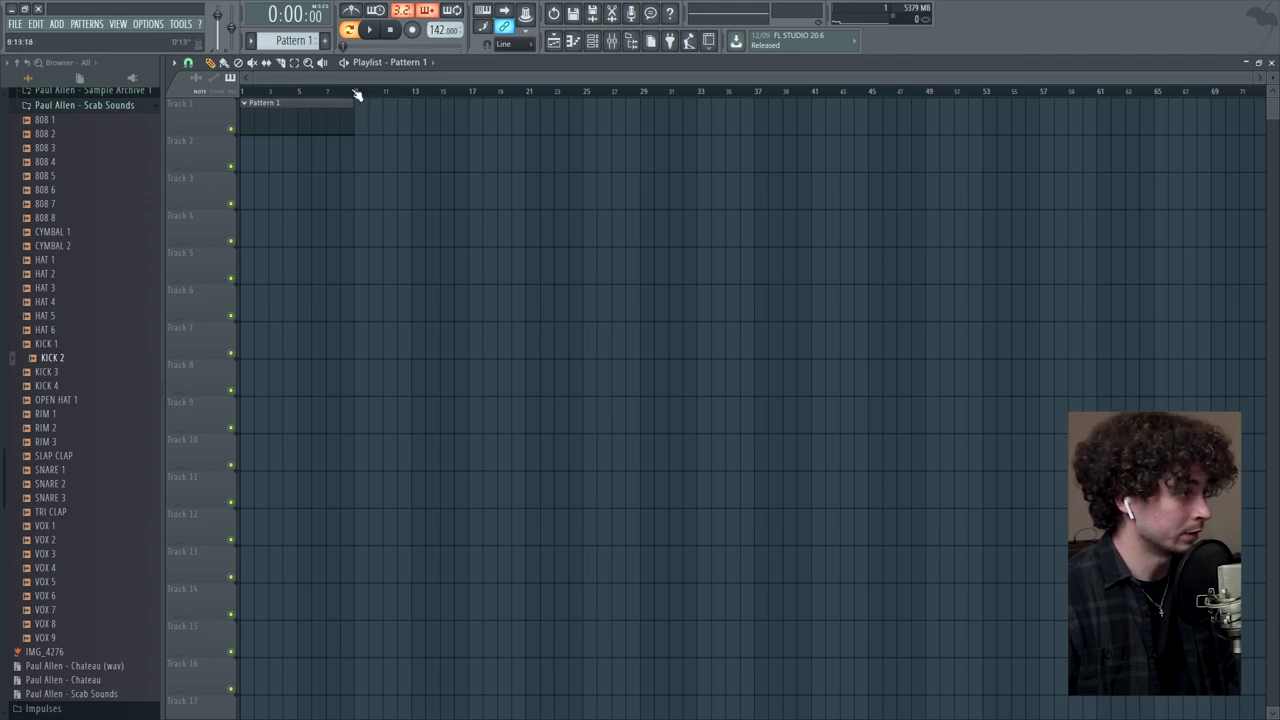
{"action": "scroll", "coordinate": [358, 94], "scroll_direction": "up", "scroll_amount": 4}
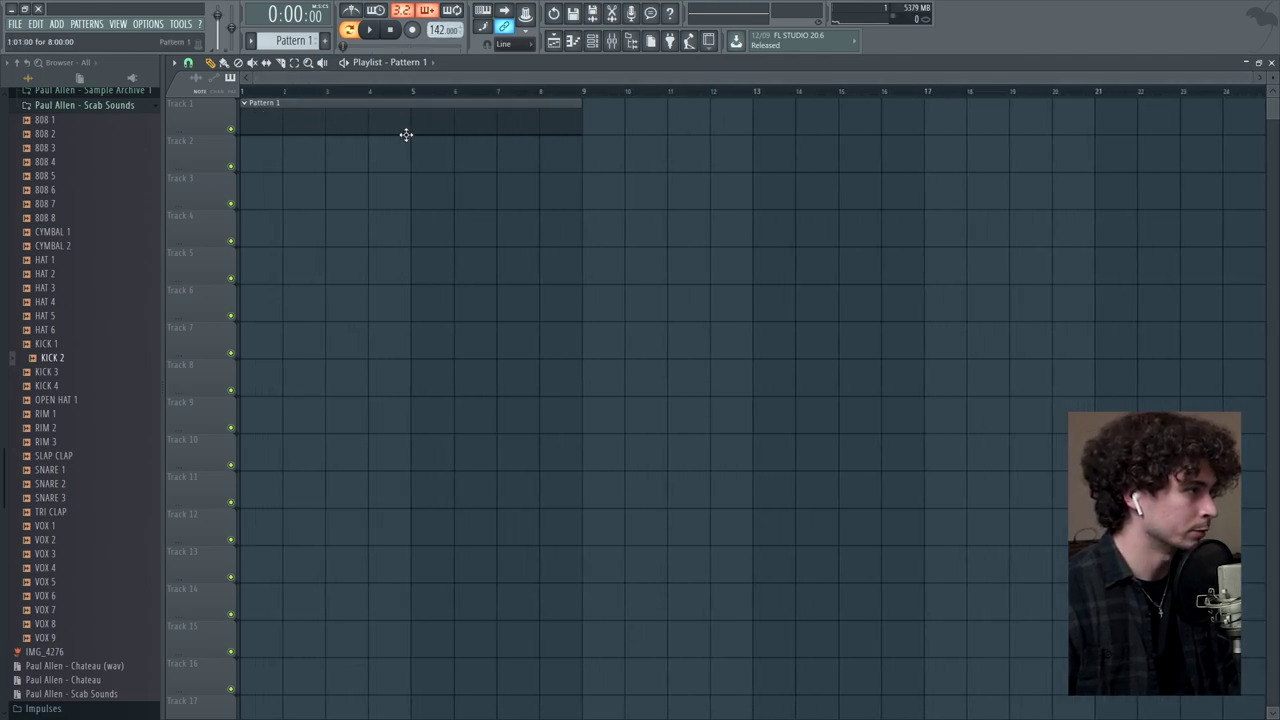
Step: Write a B4, E5 and G5 chord at the start of the FL Keys part in Pattern 1 and lengthen its notes together
{"action": "key", "text": "F6"}
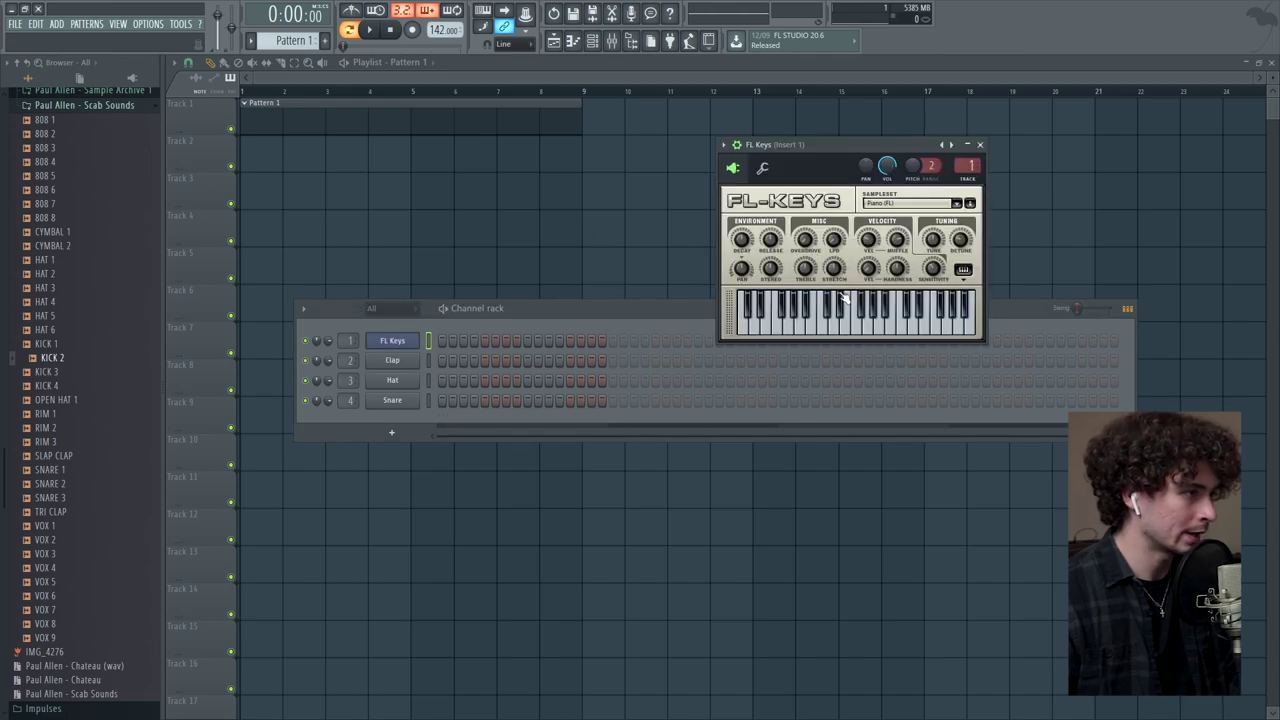
{"action": "left_click", "coordinate": [430, 342]}
{"action": "key", "text": "F7"}
{"action": "left_click", "coordinate": [212, 244]}
{"action": "left_click", "coordinate": [212, 280]}
{"action": "left_click", "coordinate": [212, 340]}
{"action": "key", "text": "ctrl+a"}
{"action": "left_click_drag", "start_coordinate": [229, 280], "coordinate": [260, 255]}
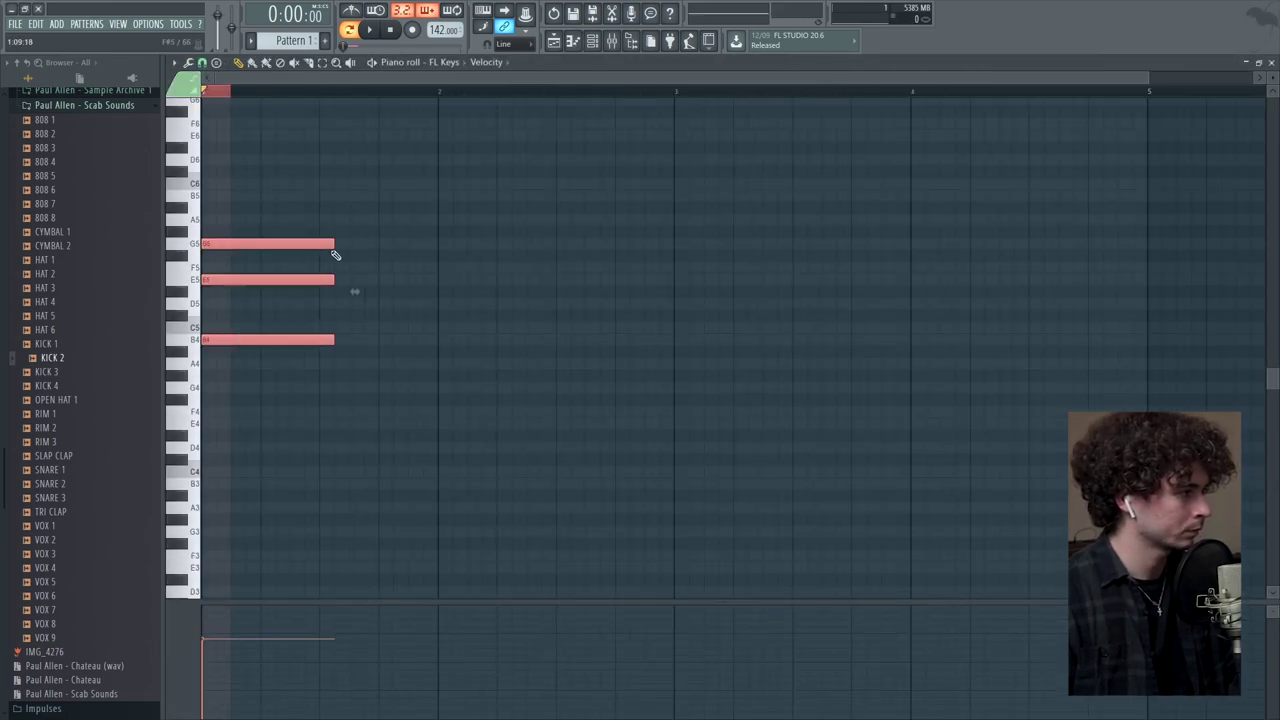
Step: Repeat the FL Keys chord at the start of bars 2, 3 and 4, play it back and return to the Playlist
{"action": "key", "text": "ctrl+b"}
{"action": "key", "text": "ctrl+b"}
{"action": "key", "text": "ctrl+b"}
{"action": "key", "text": "space"}
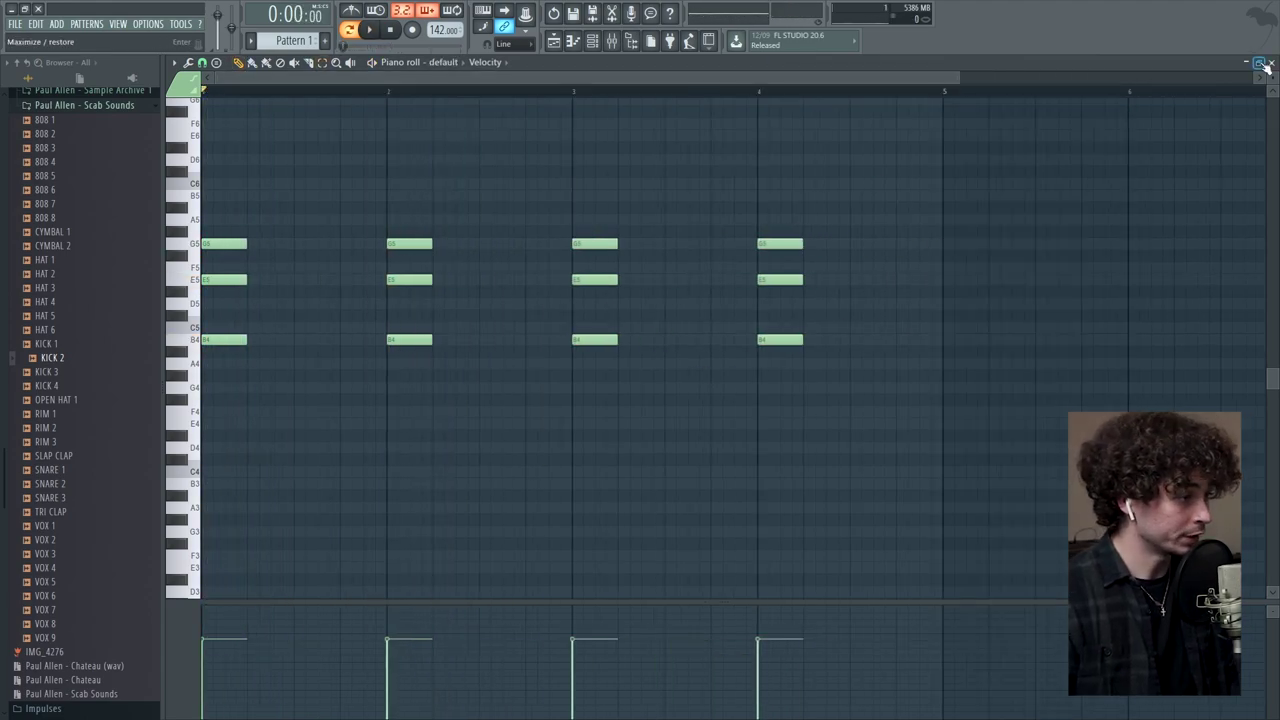
{"action": "left_click", "coordinate": [1265, 64]}
{"action": "key", "text": "F6"}
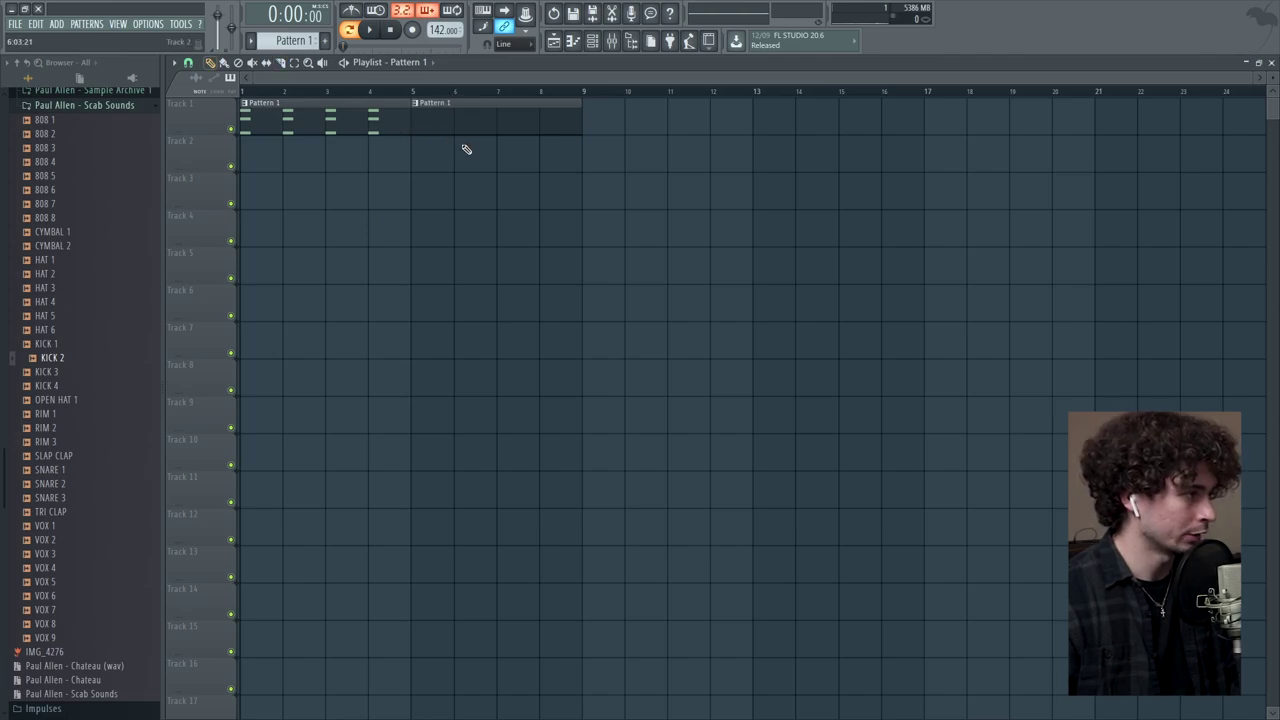
Step: Bounce the chord to audio and place copies of its clip on track 2 at bars 3 and 4
{"action": "key", "text": "F9"}
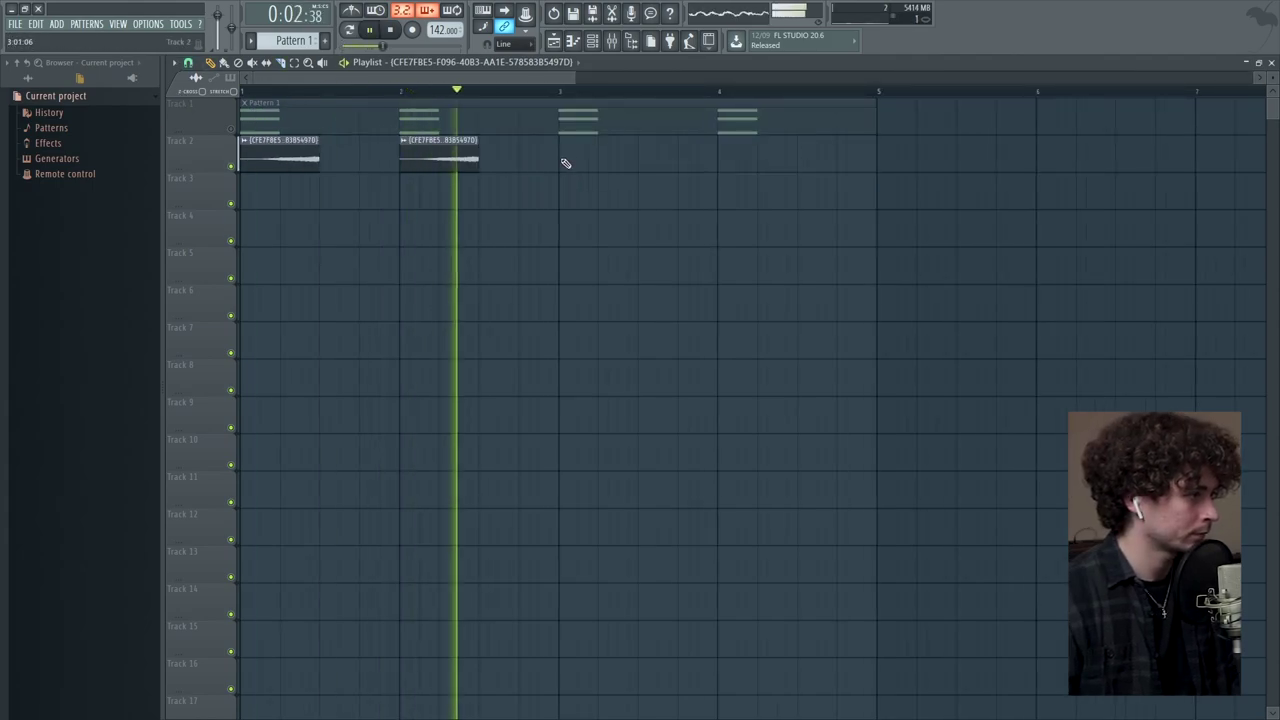
{"action": "left_click", "coordinate": [563, 160]}
{"action": "left_click", "coordinate": [724, 162]}
{"action": "key", "text": "space"}
Step: Clear all the chord notes from Pattern 1
{"action": "left_click", "coordinate": [592, 40]}
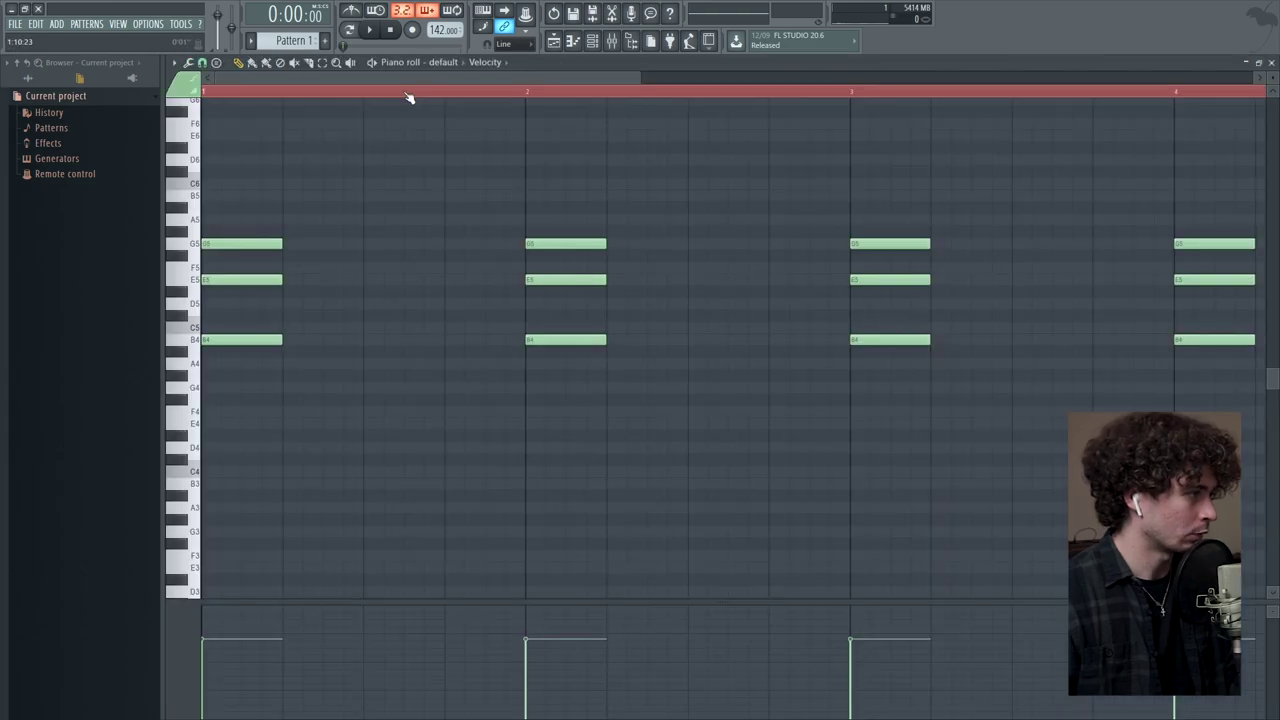
{"action": "key", "text": "ctrl+a"}
{"action": "key", "text": "Delete"}
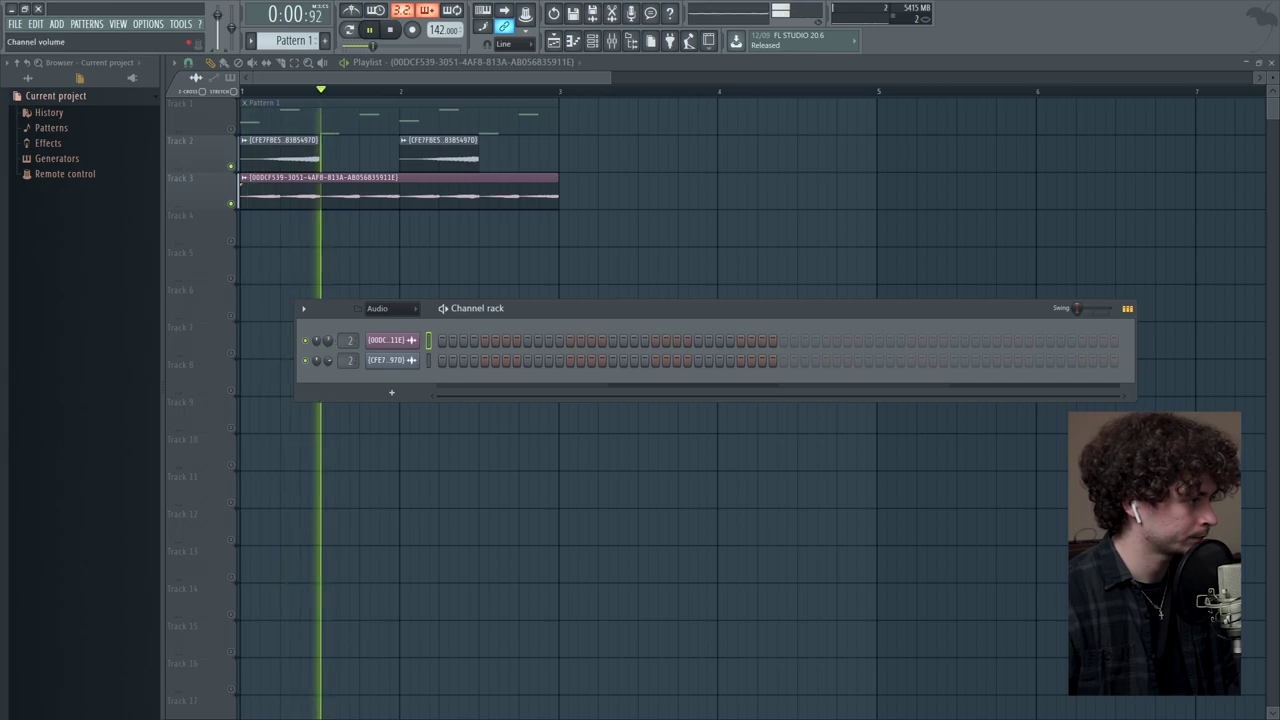
Step: Try to start the melody audio clip on track 3 one beat into bar 1
{"action": "key", "text": "space"}
{"action": "left_click_drag", "start_coordinate": [241, 199], "coordinate": [333, 201]}
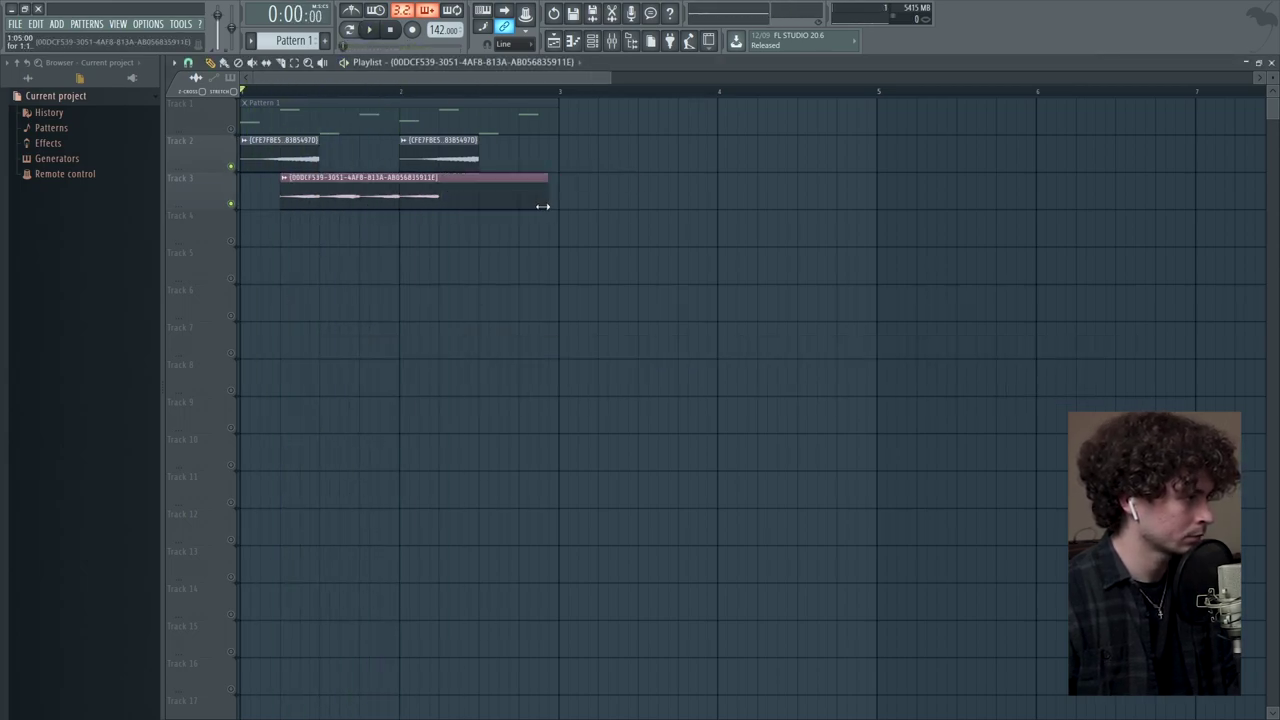
{"action": "key", "text": "ctrl+z"}
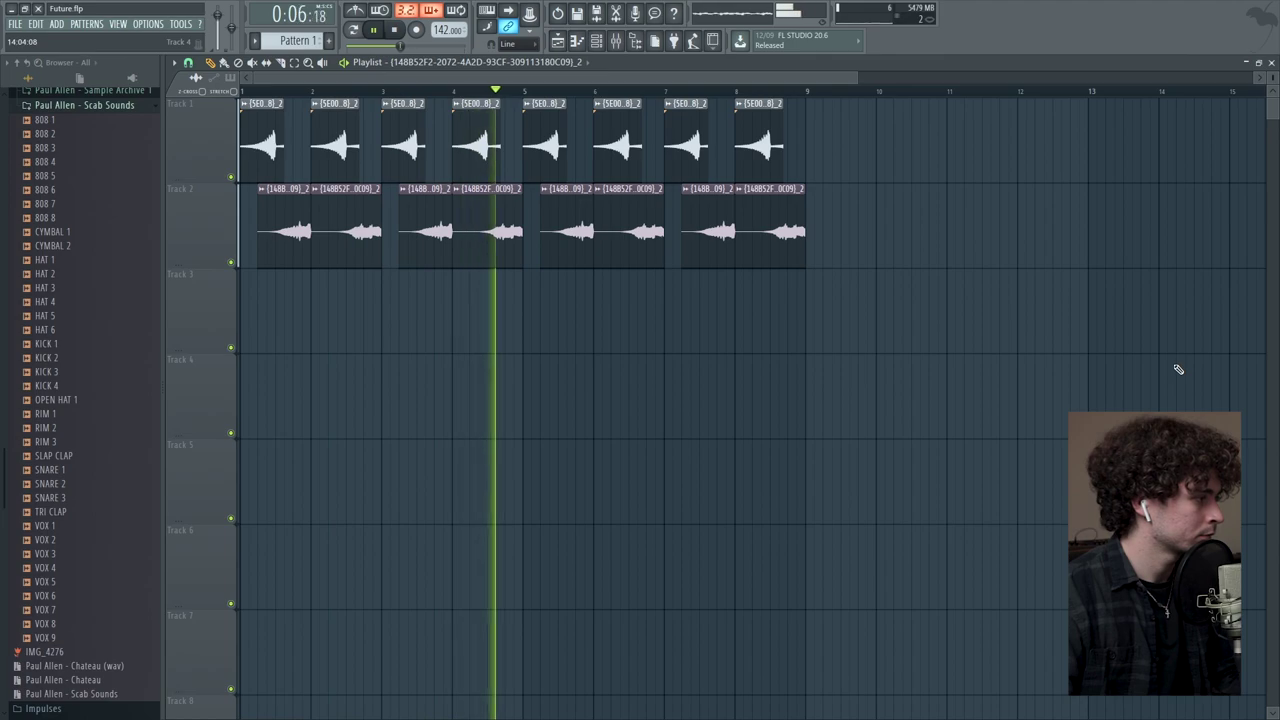
Step: Add Serum to Pattern 2 and begin its melody with a B4 note followed by a G5 note in bar 1
{"action": "key", "text": "space"}
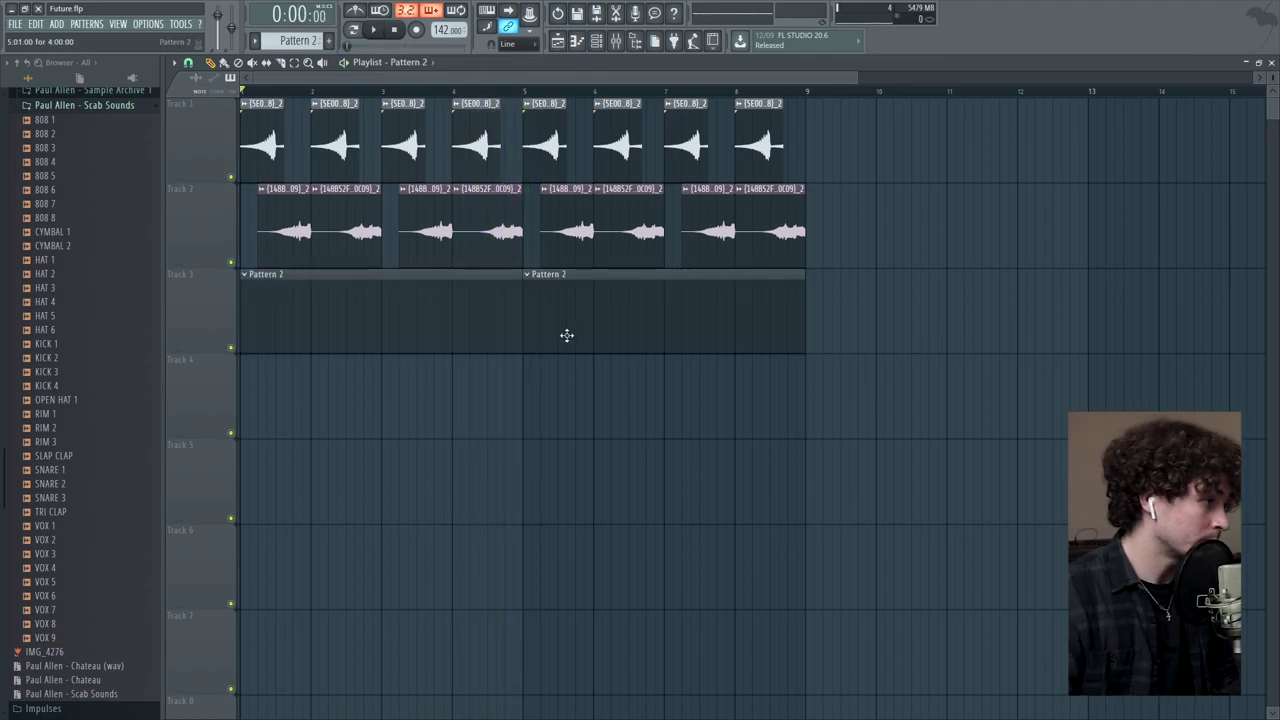
{"action": "left_click", "coordinate": [596, 41]}
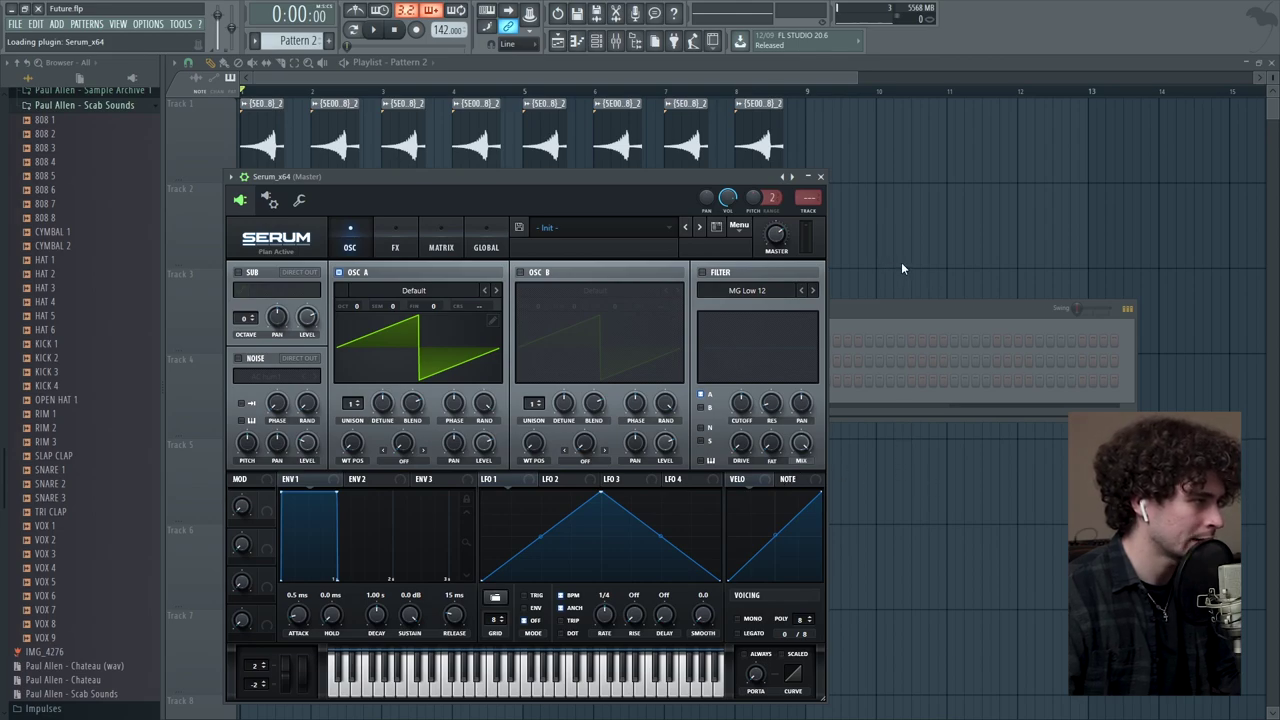
{"action": "left_click", "coordinate": [918, 306]}
{"action": "key", "text": "space"}
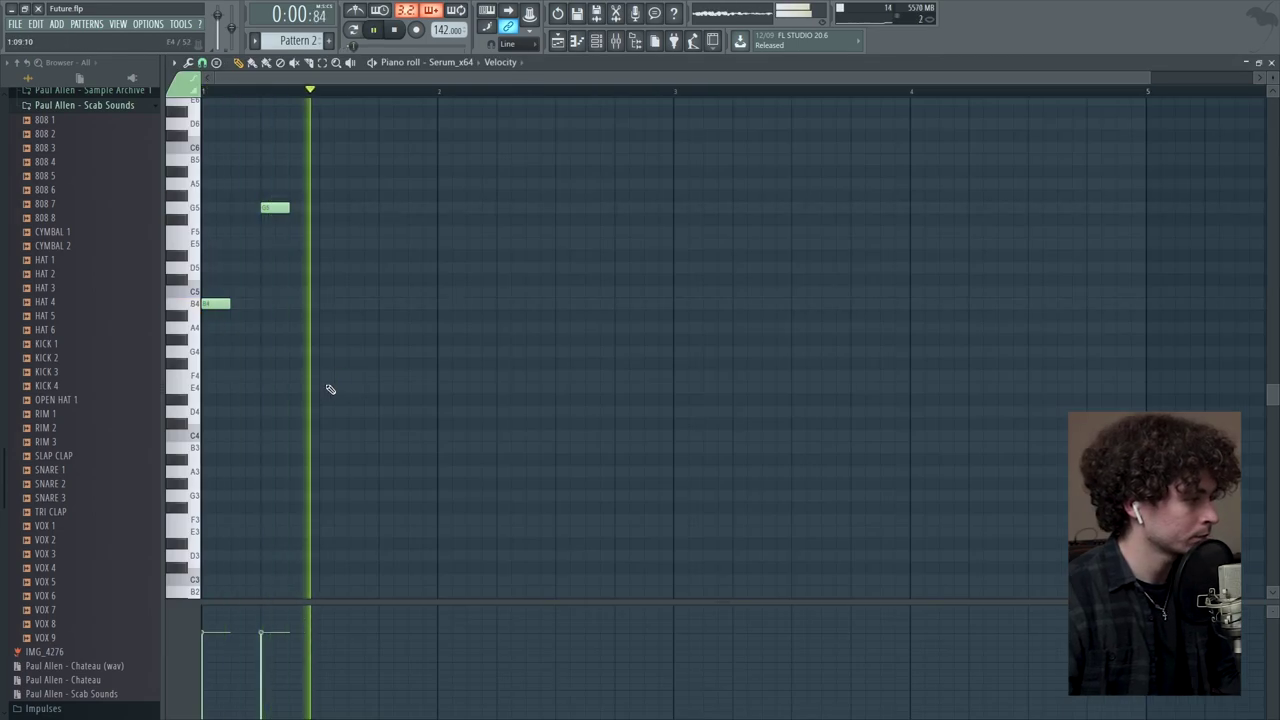
{"action": "key", "text": "space"}
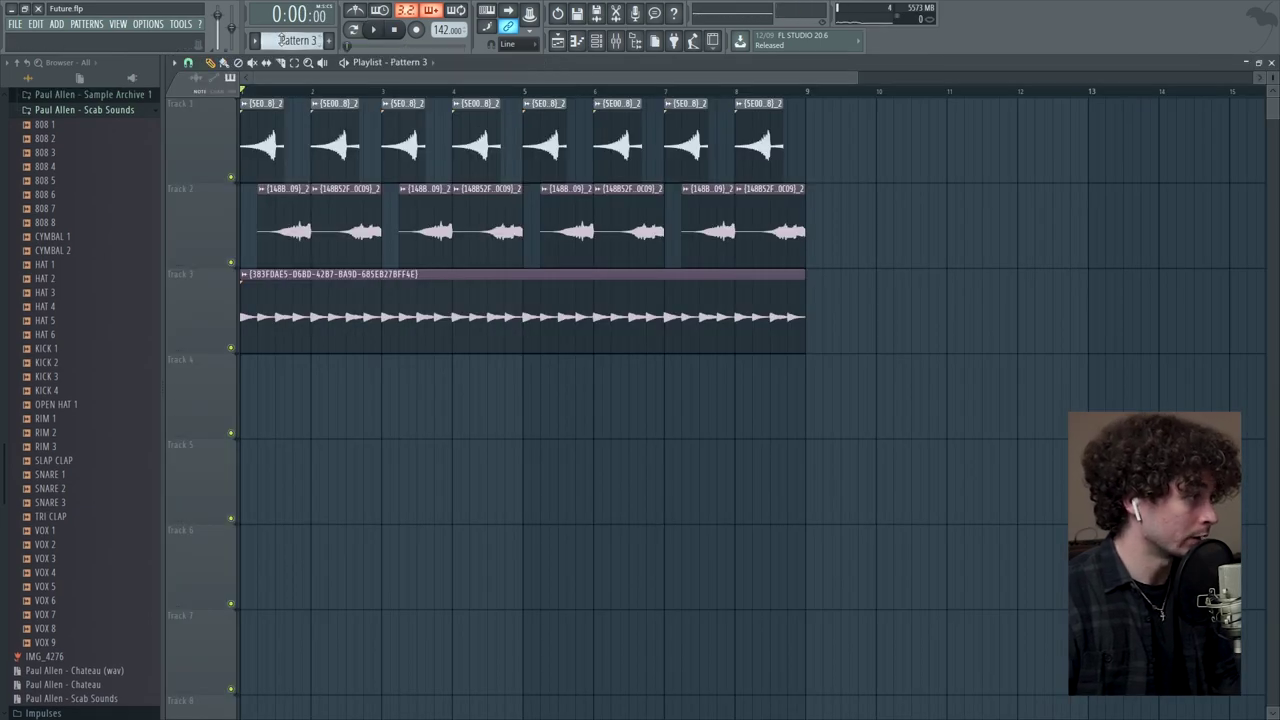
Step: Place Pattern 3 on track 4 and add the SLAP CLAP sample, with a hit on the third beat of each of its four bars
{"action": "left_click_drag", "start_coordinate": [350, 415], "coordinate": [507, 440]}
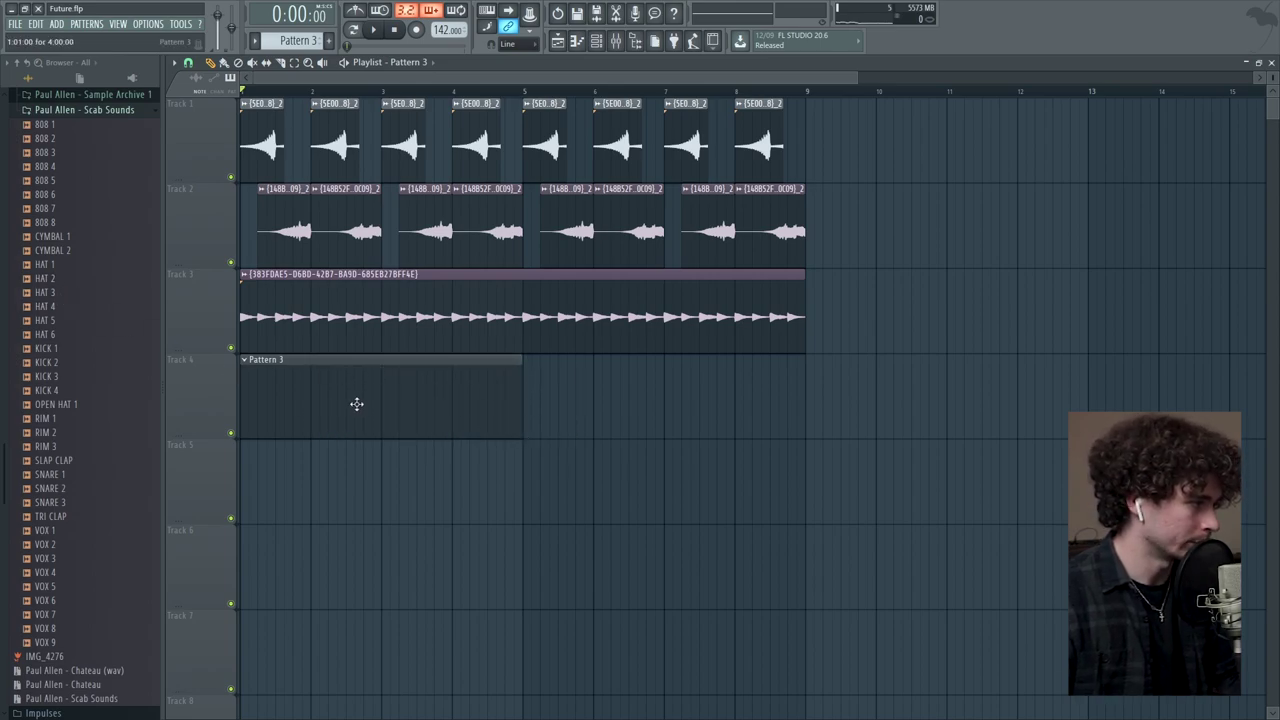
{"action": "scroll", "coordinate": [84, 370], "scroll_direction": "down", "scroll_amount": 2}
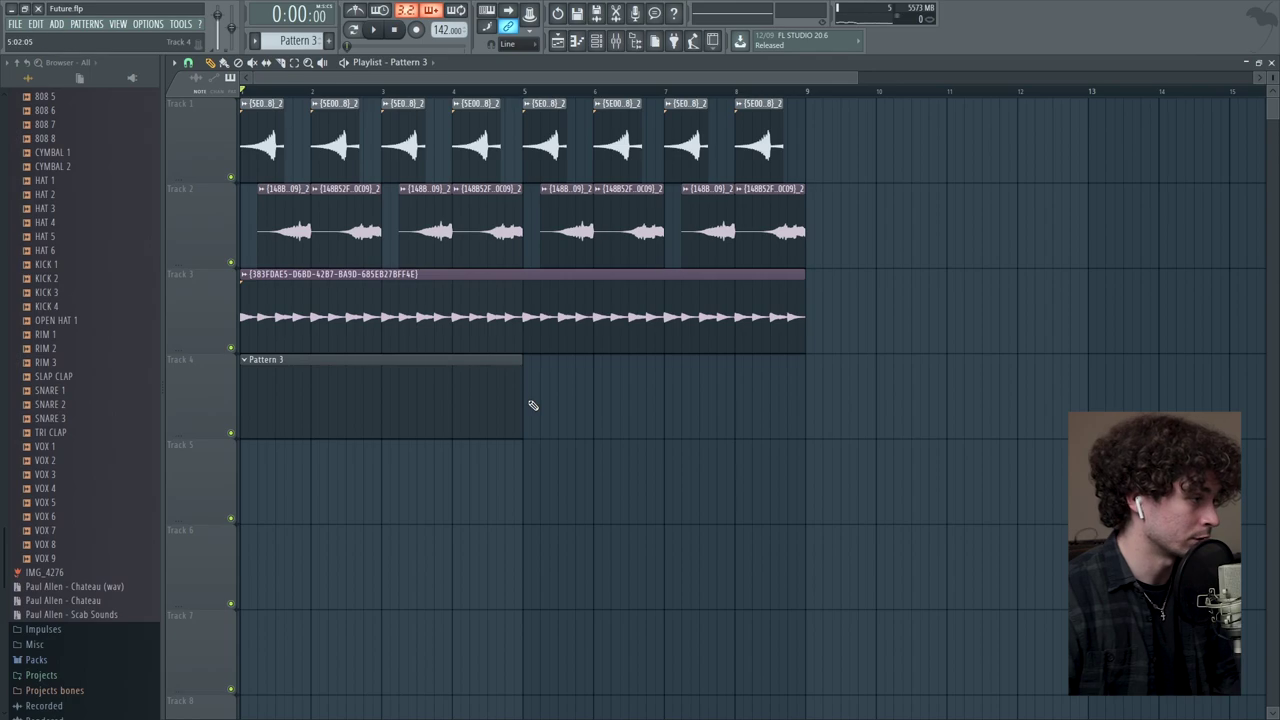
{"action": "double_click", "coordinate": [472, 396]}
{"action": "key", "text": "space"}
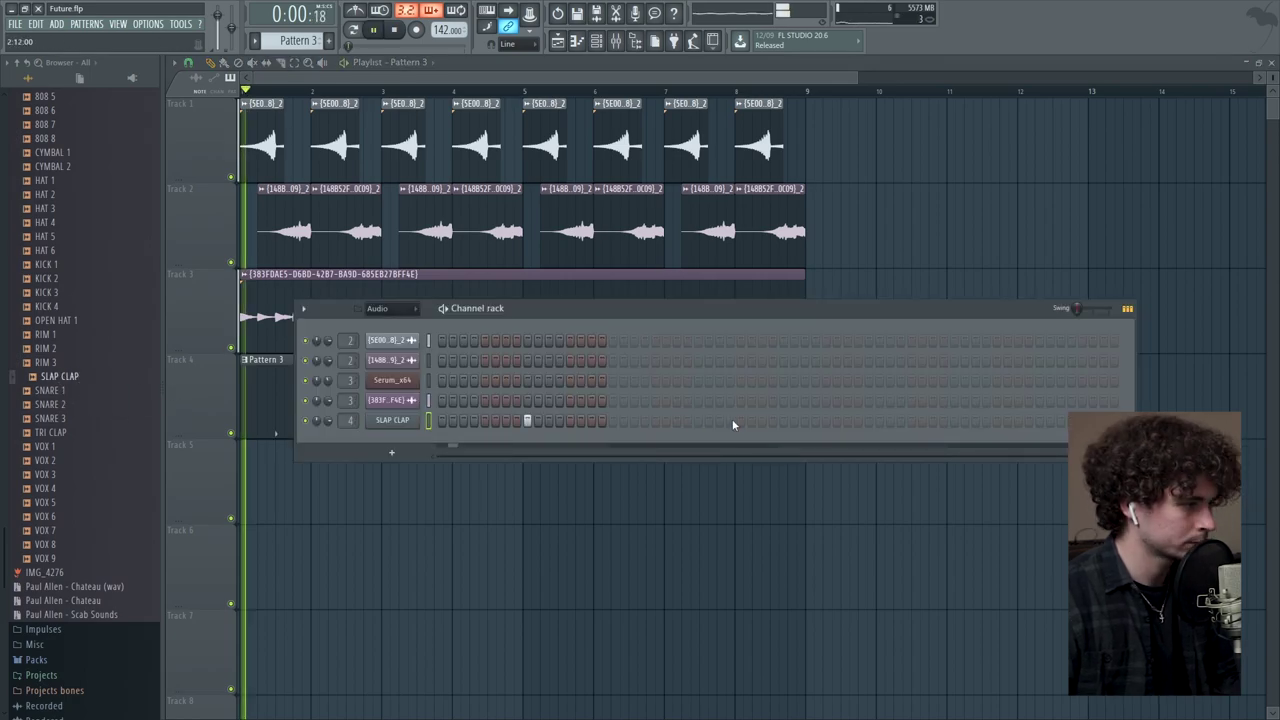
{"action": "left_click", "coordinate": [698, 421]}
{"action": "left_click", "coordinate": [868, 420]}
{"action": "left_click", "coordinate": [1039, 420]}
Step: Add HAT 2 and 808 5 parts to Pattern 3
{"action": "key", "text": "space"}
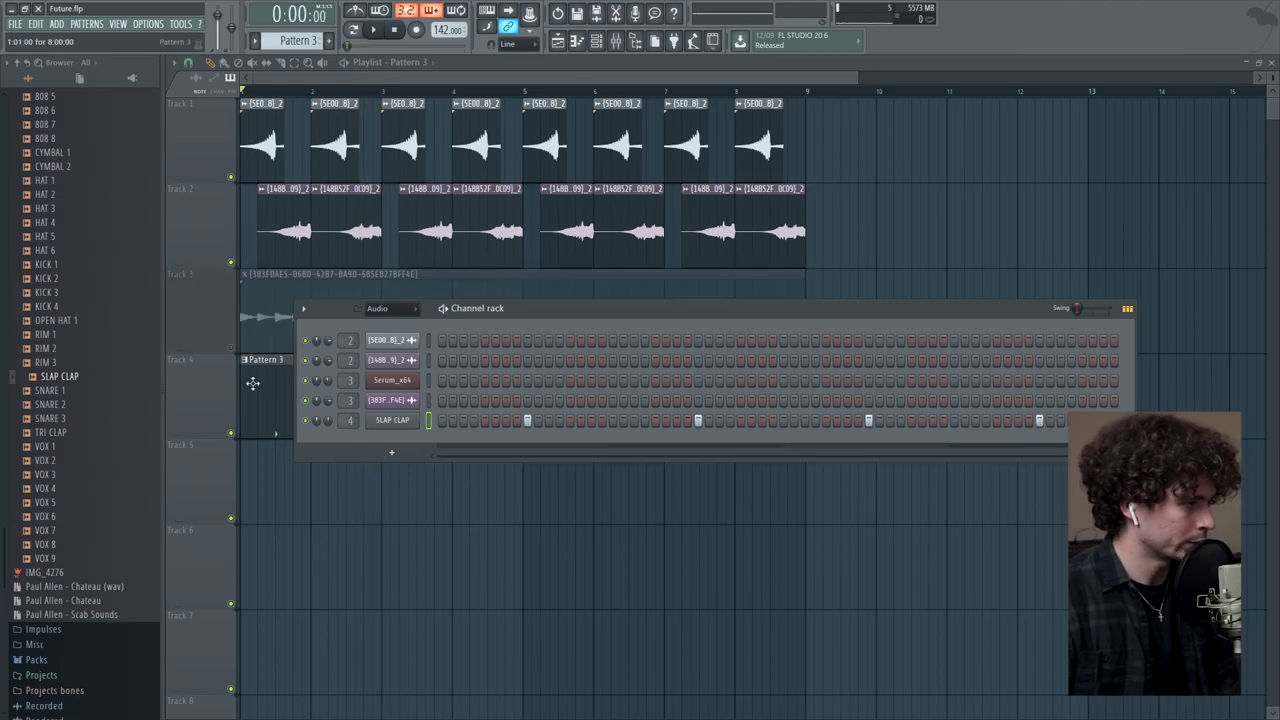
{"action": "scroll", "coordinate": [68, 315], "scroll_direction": "up", "scroll_amount": 3}
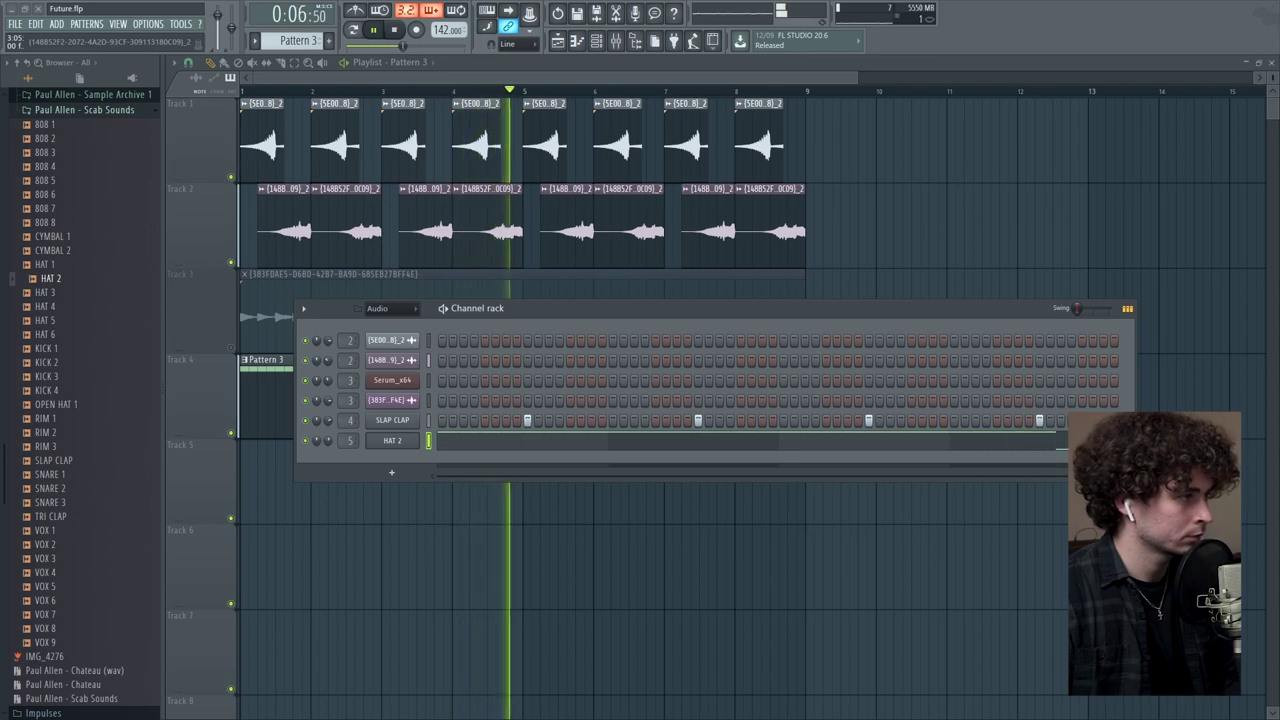
{"action": "key", "text": "space"}
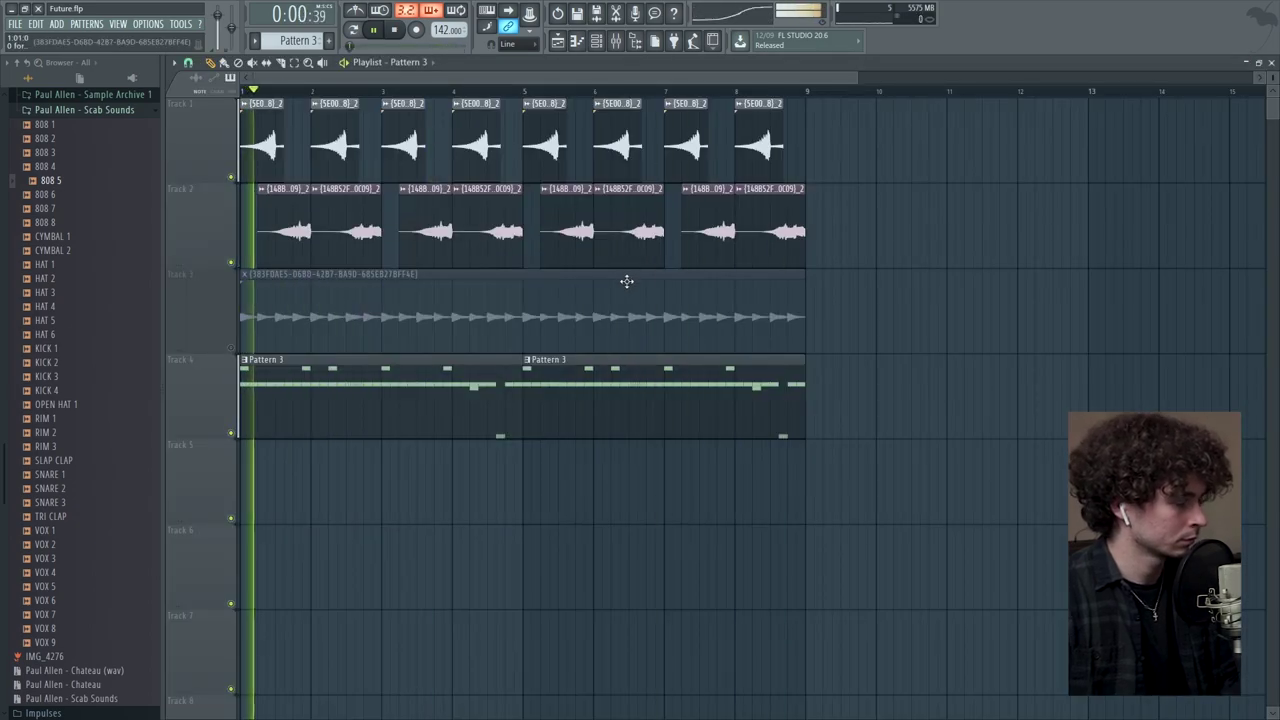
Step: Duplicate the eight-bar arrangement on all four tracks into bars 9 to 16
{"action": "left_click_drag", "start_coordinate": [858, 77], "coordinate": [1087, 119]}
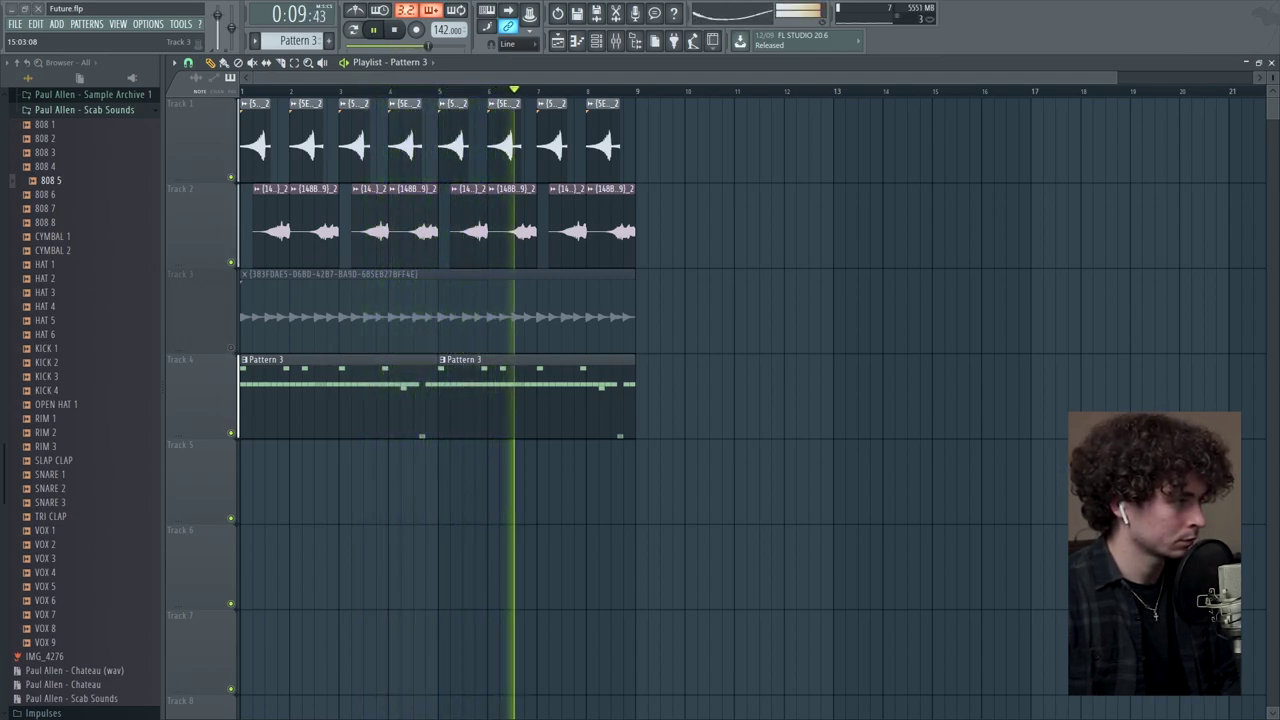
{"action": "key", "text": "space"}
{"action": "key", "text": "ctrl+b"}
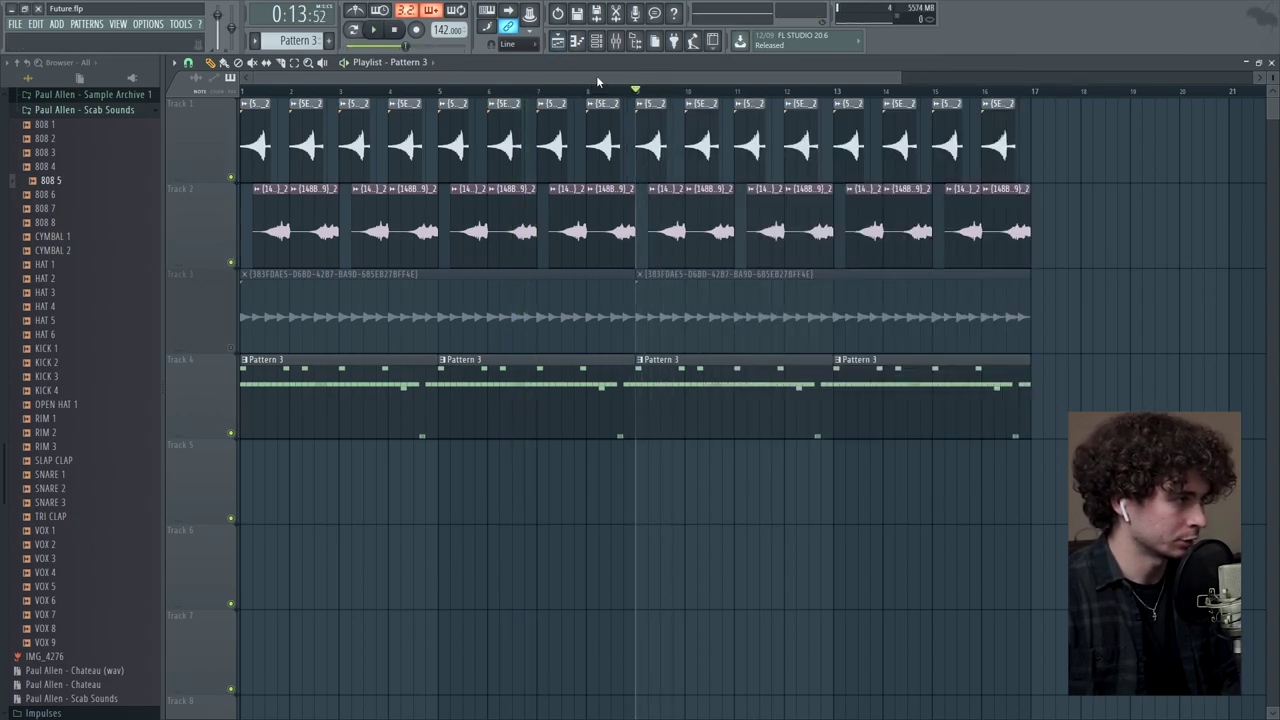
Step: Add the SNARE 3 sample to the drums and use Pattern 4 for the first eight bars on track 4
{"action": "left_click", "coordinate": [595, 45]}
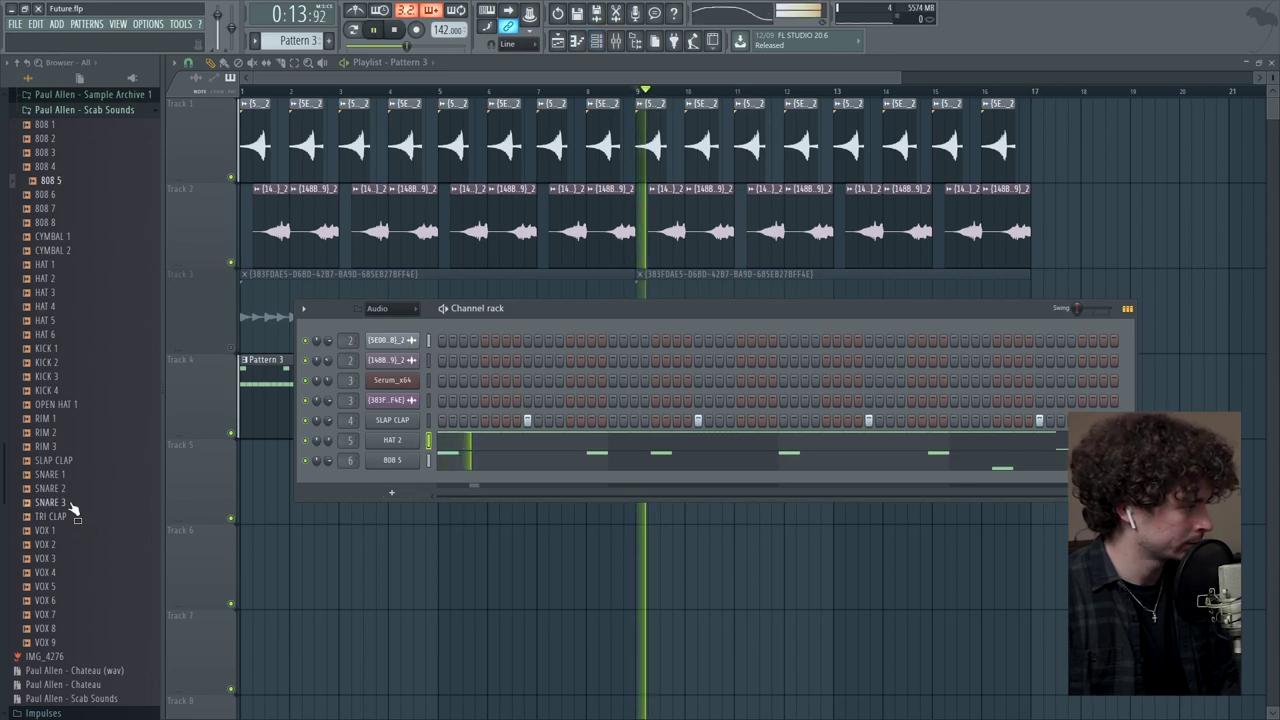
{"action": "key", "text": "space"}
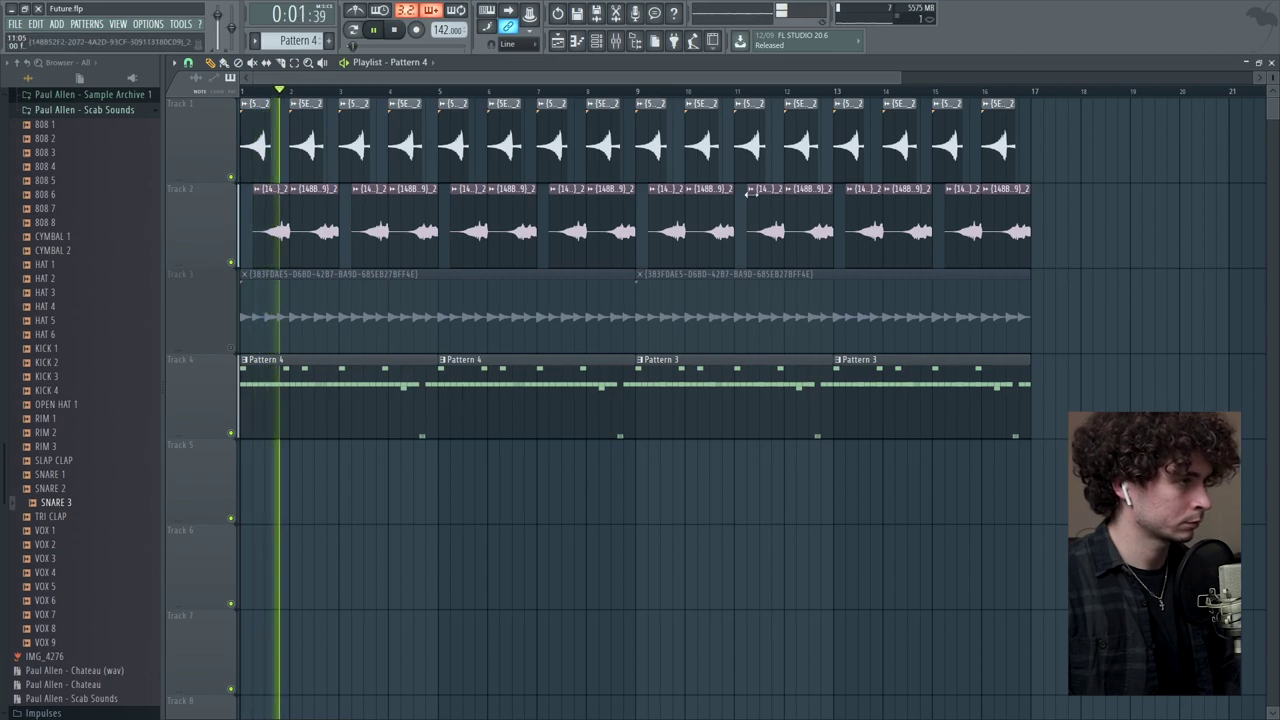
{"action": "left_click_drag", "start_coordinate": [905, 80], "coordinate": [1183, 88]}
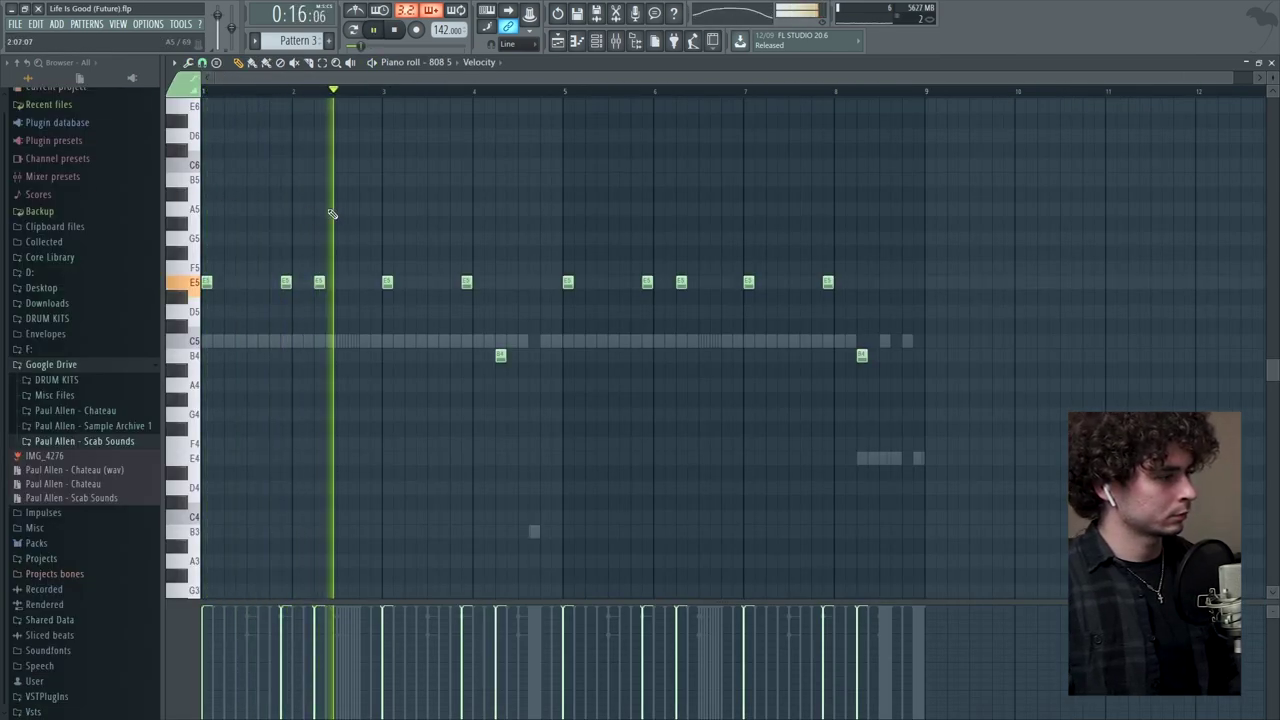
Step: Place Pattern 5 on track 4 at bar 17 and duplicate the 16 bars of track 1 and 2 clips from bar 17 onward
{"action": "key", "text": "F9"}
{"action": "key", "text": "F5"}
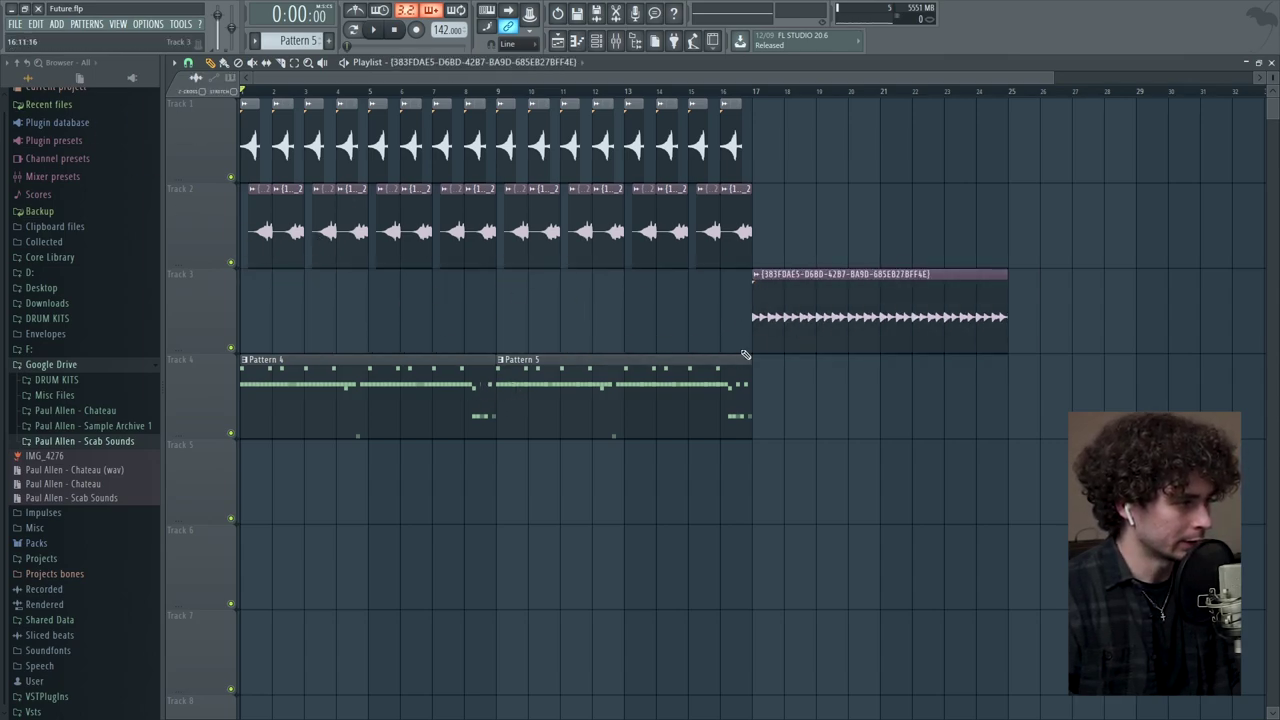
{"action": "left_click", "coordinate": [787, 402]}
{"action": "left_click_drag", "start_coordinate": [727, 278], "coordinate": [91, 106]}
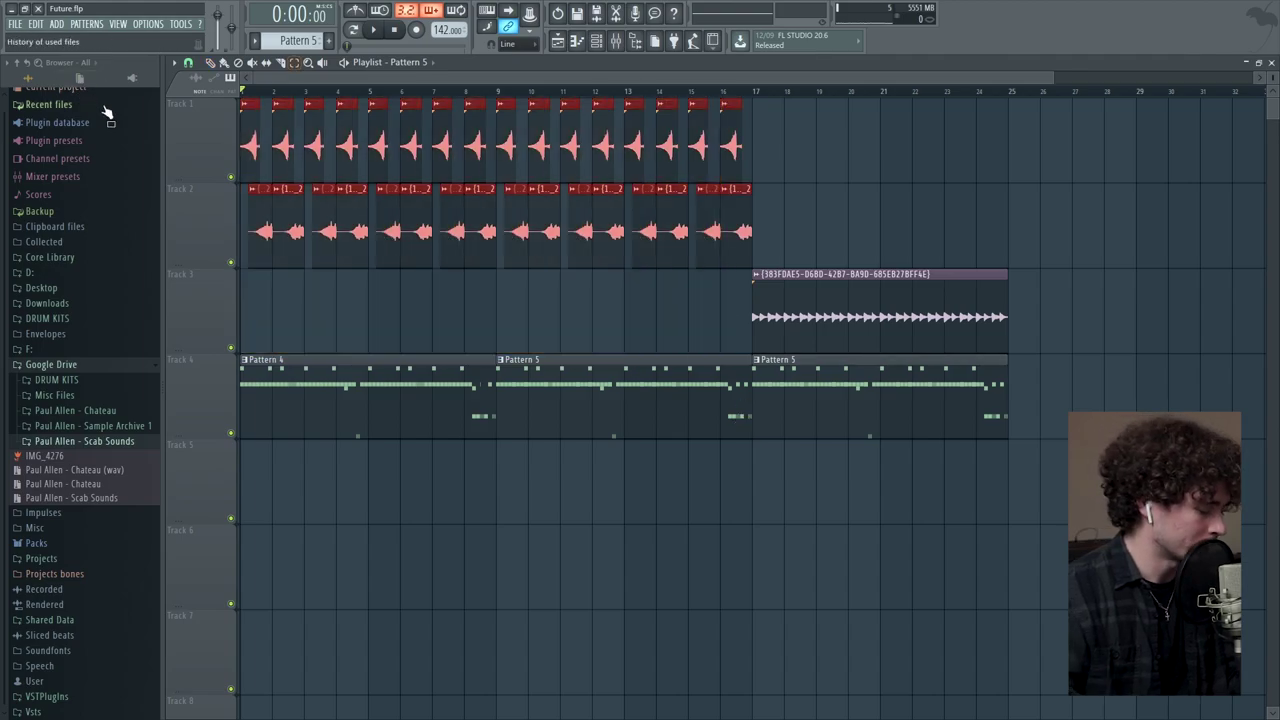
{"action": "key", "text": "ctrl+b"}
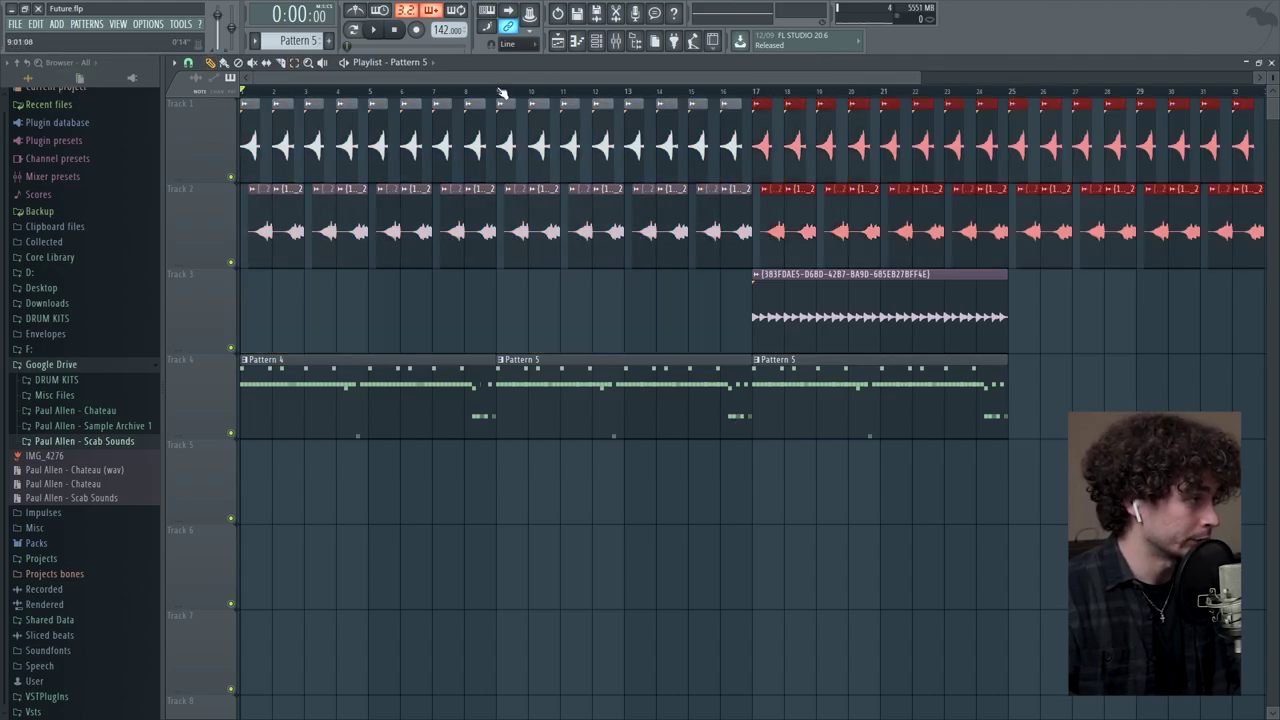
{"action": "scroll", "coordinate": [594, 363], "scroll_direction": "down", "scroll_amount": 5}
{"action": "scroll", "coordinate": [594, 363], "scroll_direction": "up", "scroll_amount": 5}
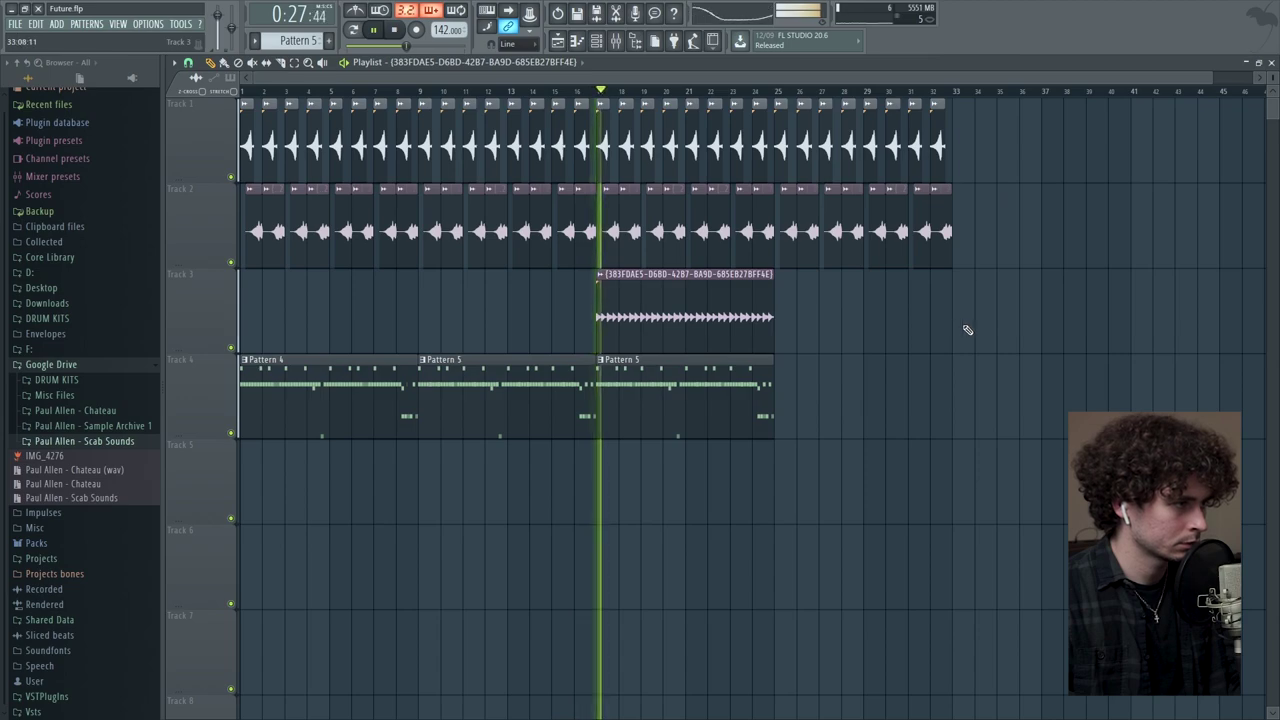
Step: Delete the track 1 and 2 clips from bar 25 to the end and stop playback
{"action": "left_click_drag", "start_coordinate": [977, 332], "coordinate": [784, 160]}
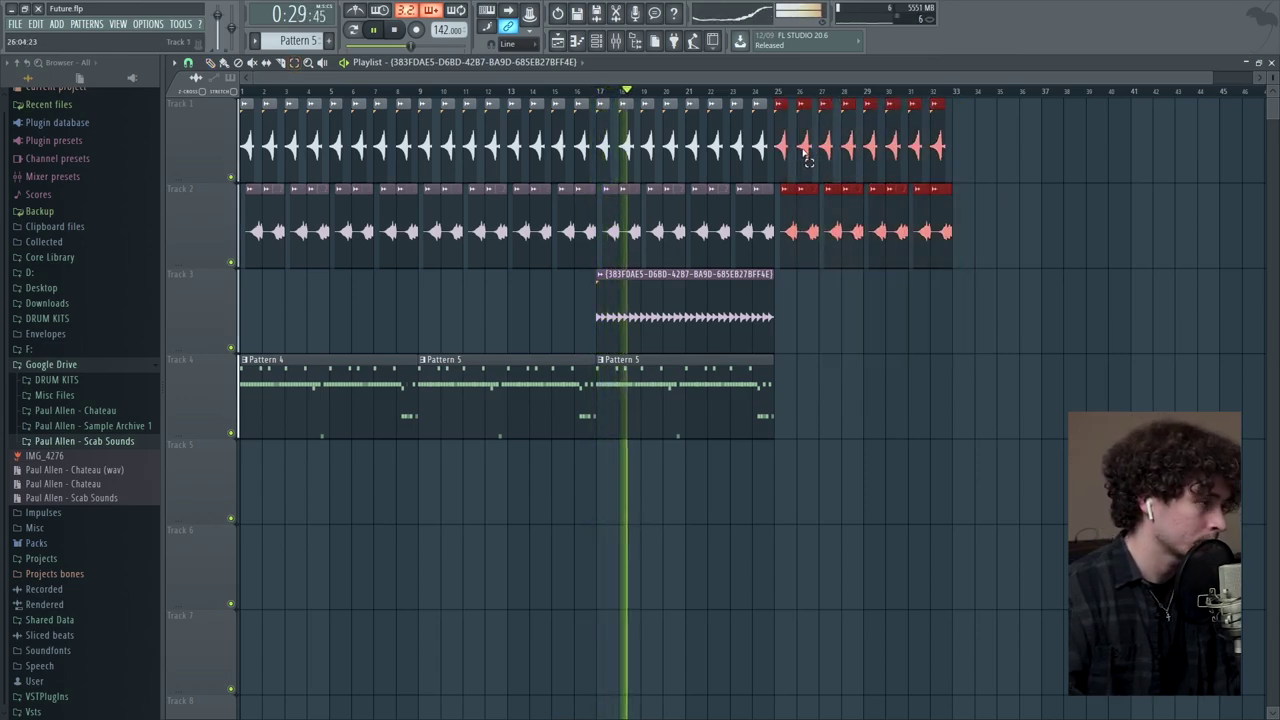
{"action": "key", "text": "Delete"}
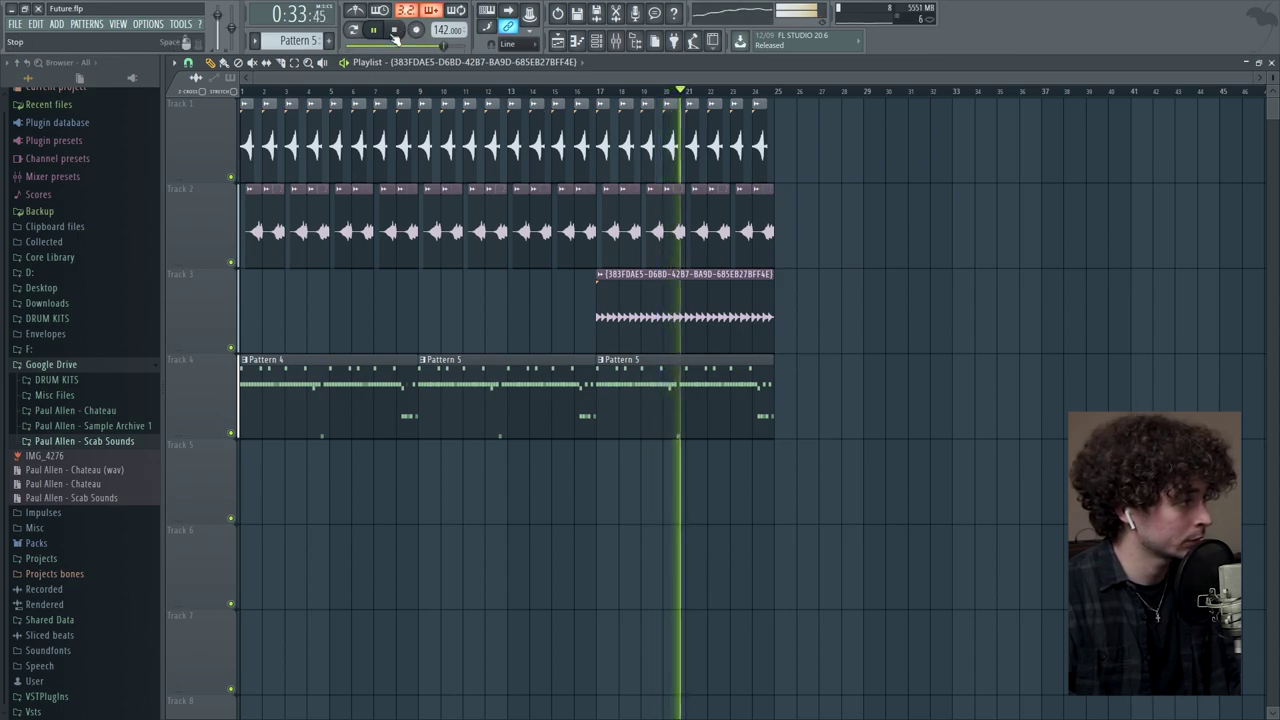
{"action": "key", "text": "space"}
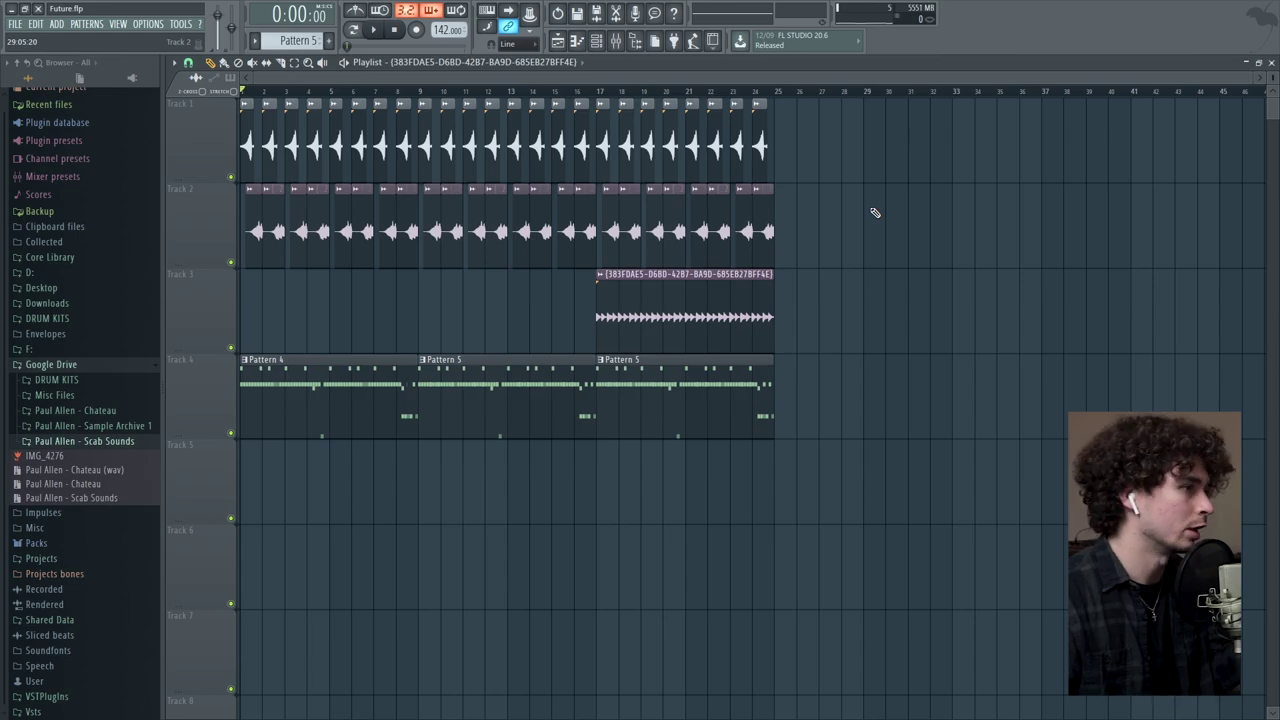
Step: Close the Playlist and the mixer, and move the Channel rack within the empty workspace
{"action": "left_click", "coordinate": [1272, 66]}
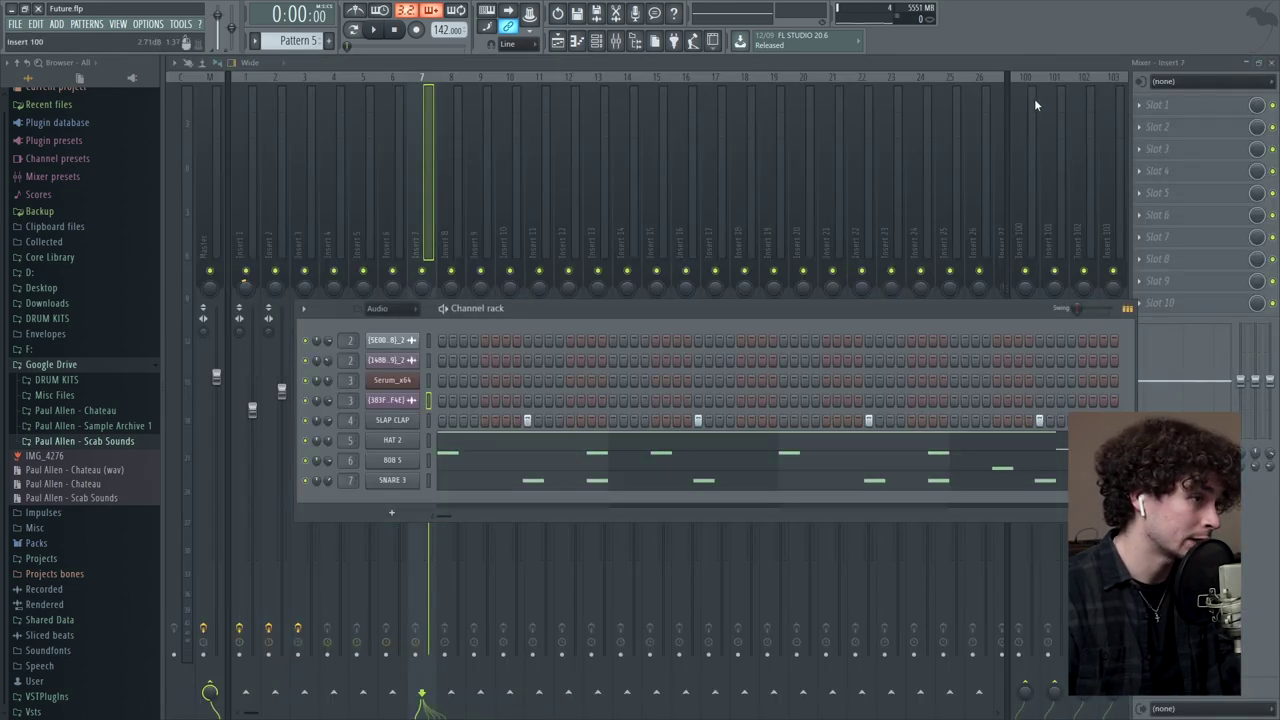
{"action": "key", "text": "F9"}
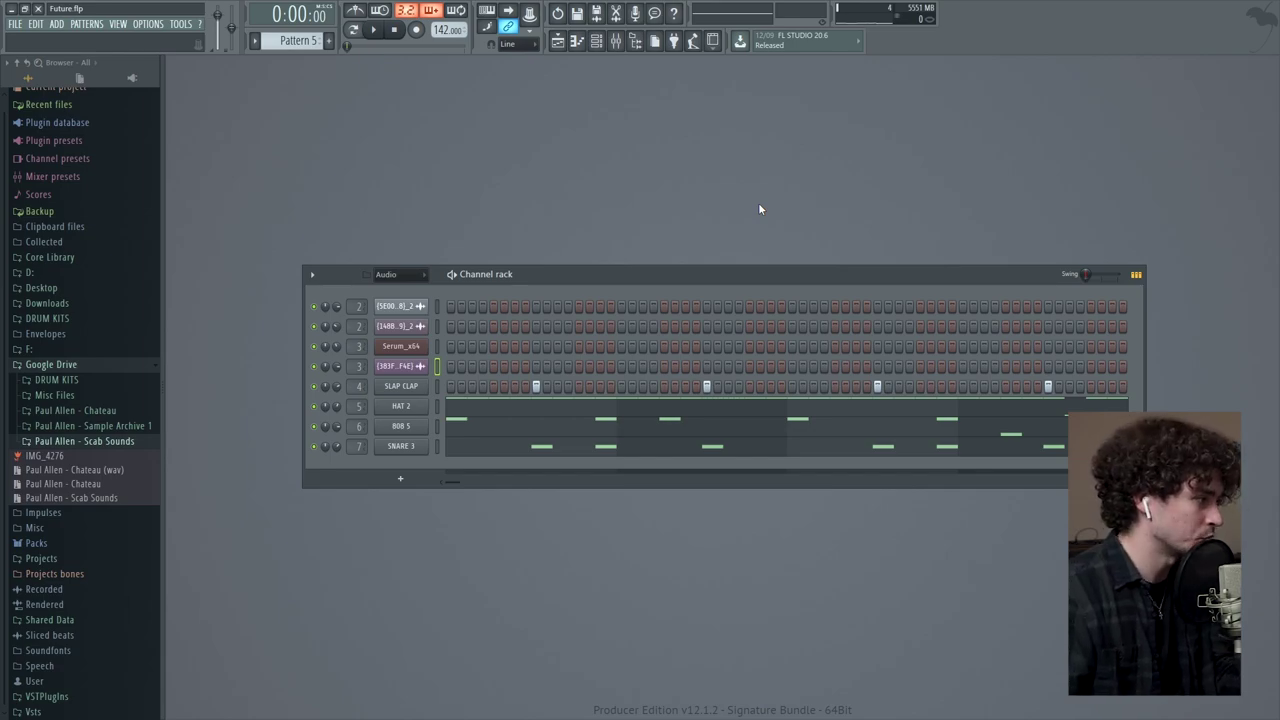
{"action": "left_click_drag", "start_coordinate": [752, 274], "coordinate": [721, 197]}
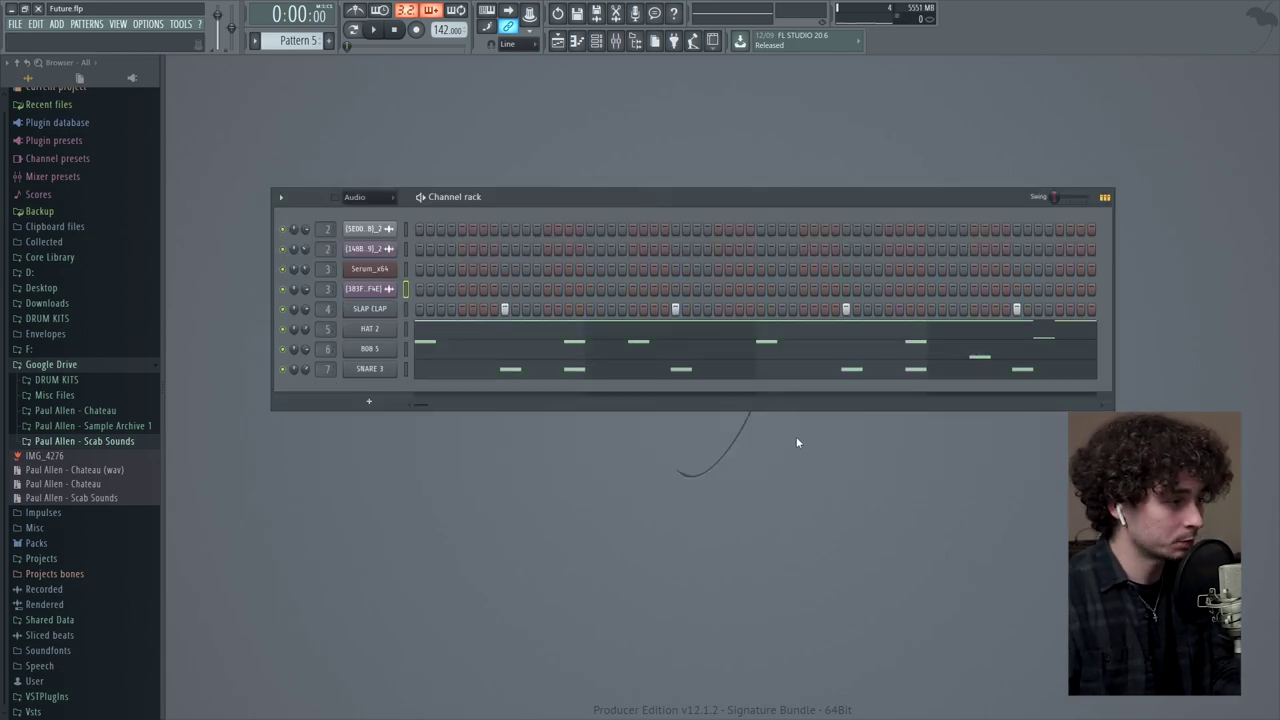